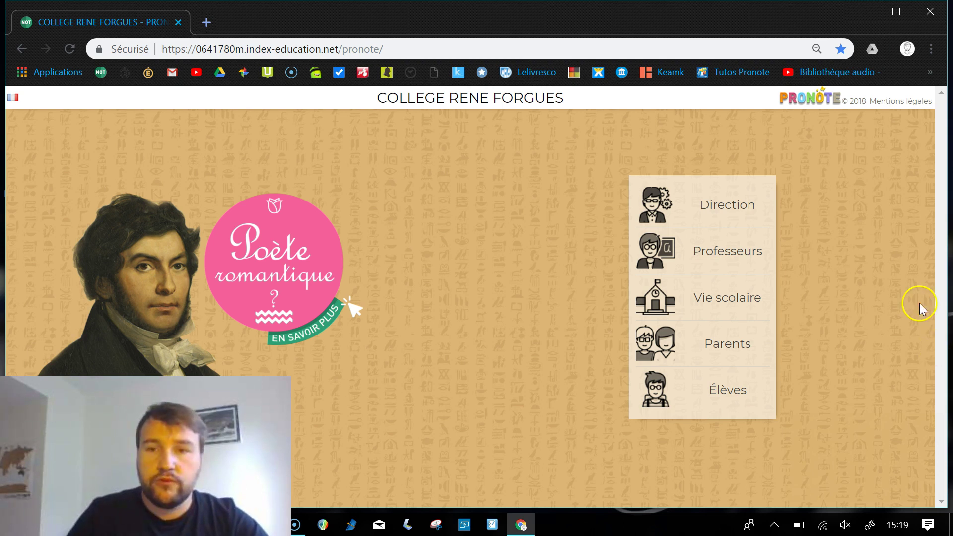
# Open the Professeurs login page from the Pronote portal
pyautogui.click(712, 251)
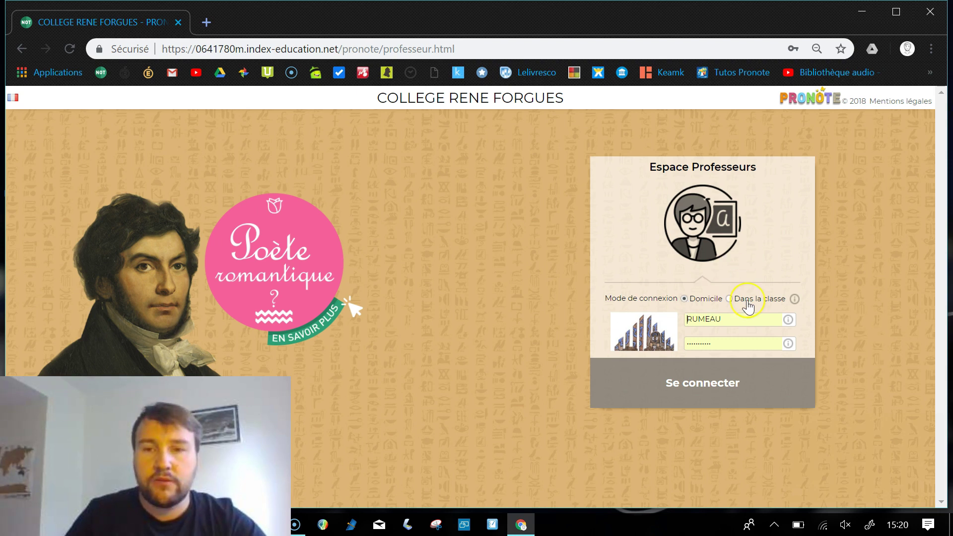
# Log in with the prefilled teacher credentials and open the Compétences menu
pyautogui.click(723, 392)
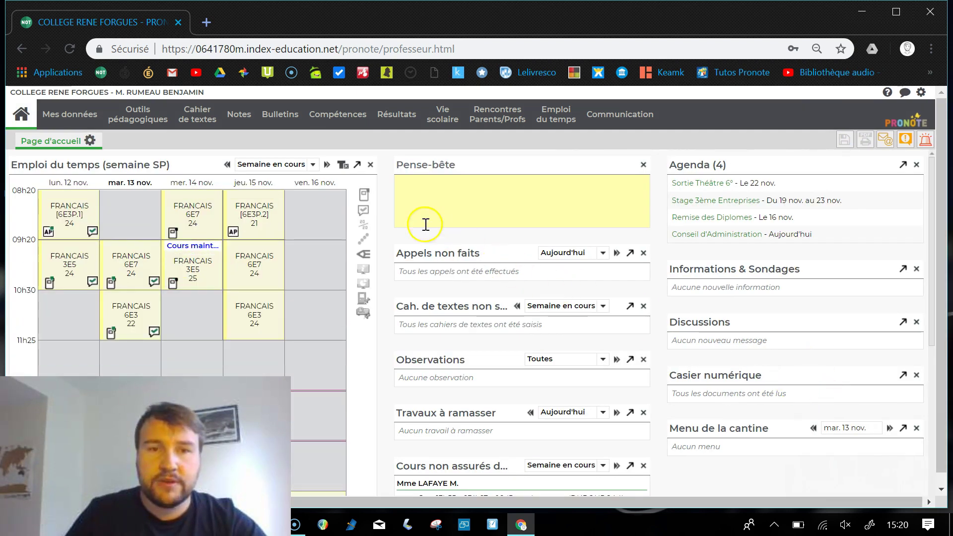
pyautogui.click(353, 132)
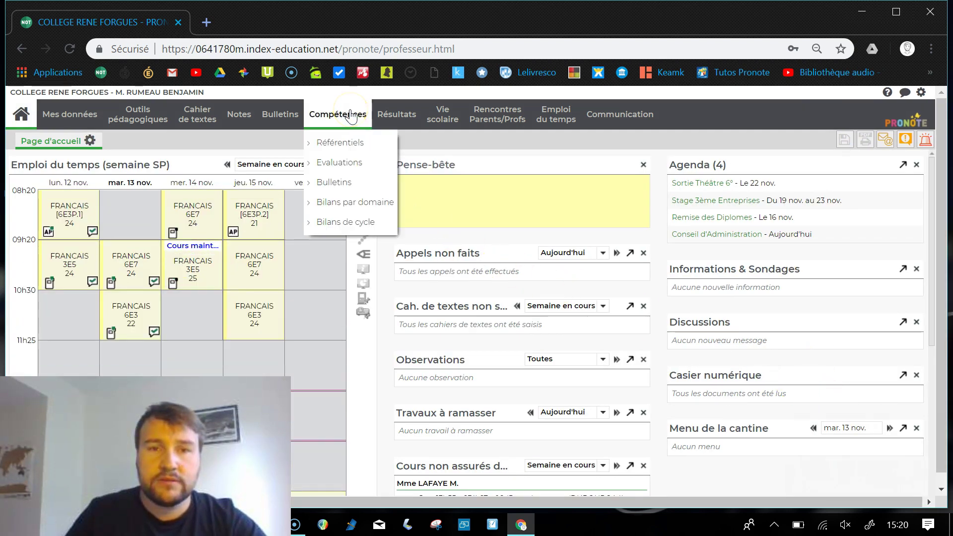
# Open Compétences > Evaluations and select class 3E5
pyautogui.click(345, 163)
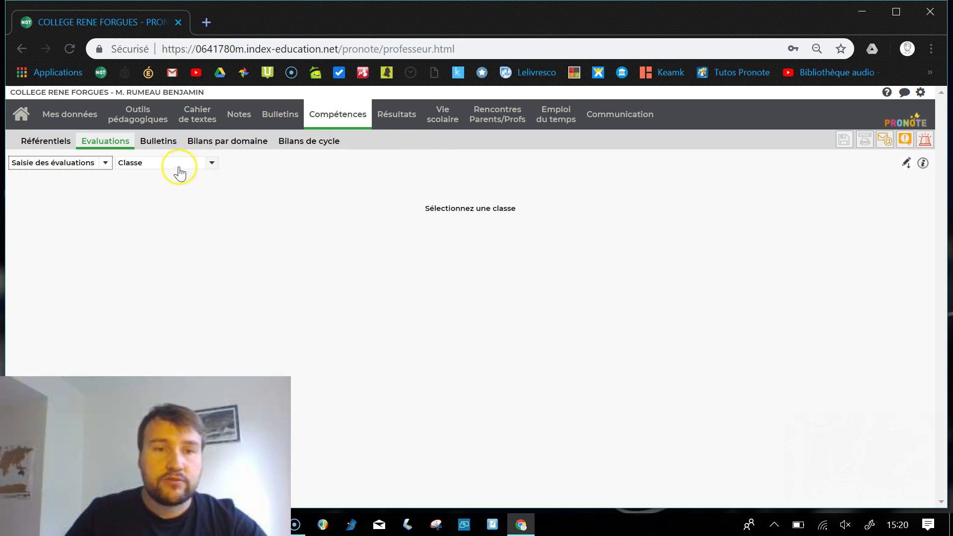
pyautogui.click(211, 165)
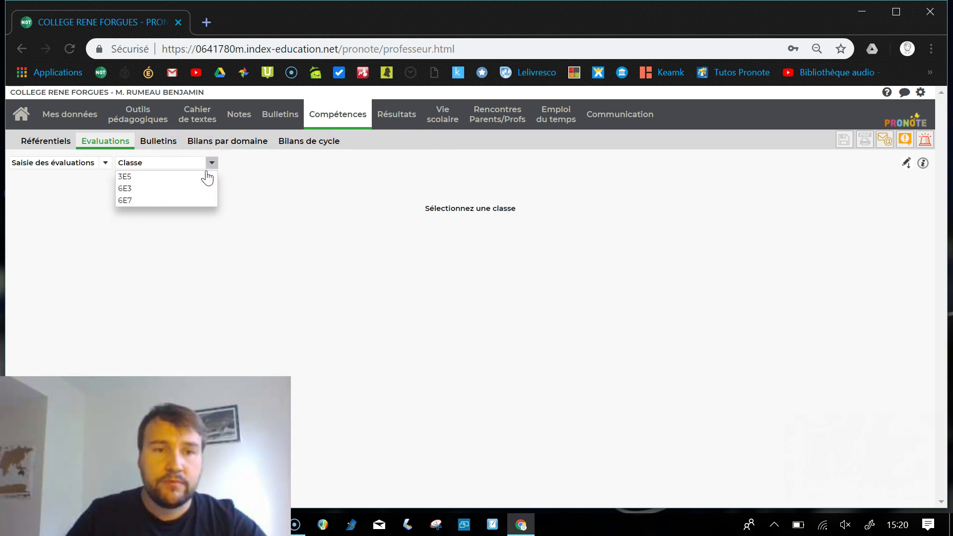
pyautogui.click(201, 177)
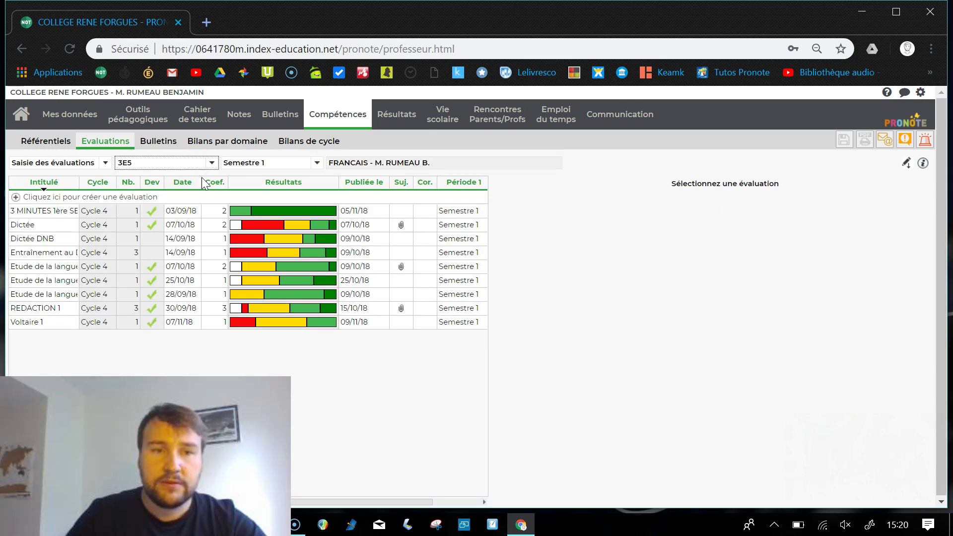
pyautogui.click(219, 360)
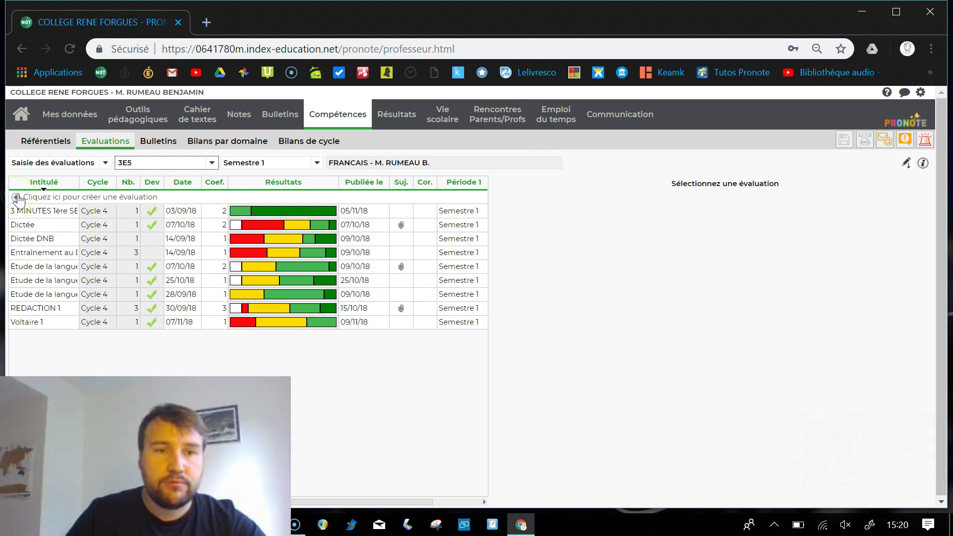
# Start a new evaluation titled 'Test' with the description 'Ceci est un test'
pyautogui.click(17, 198)
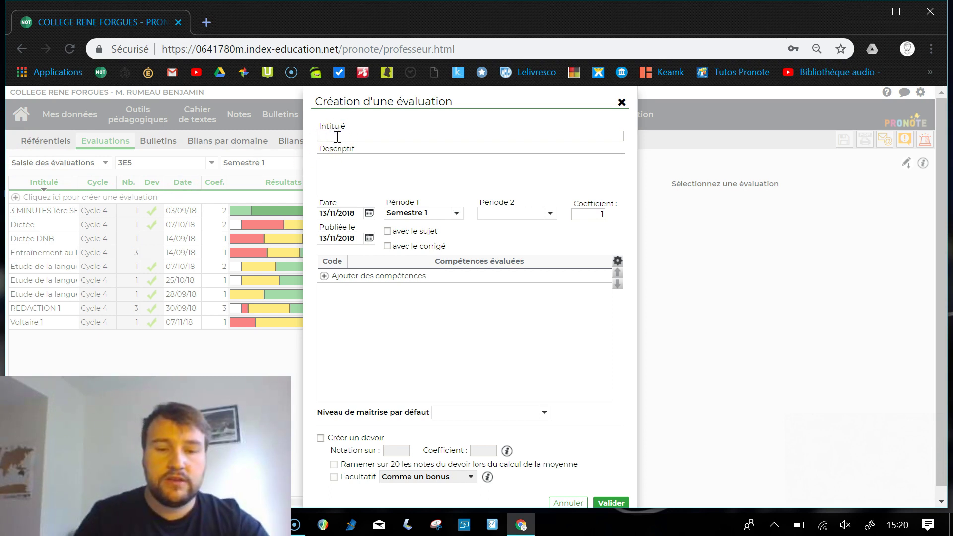
pyautogui.write('Test')
pyautogui.click(343, 172)
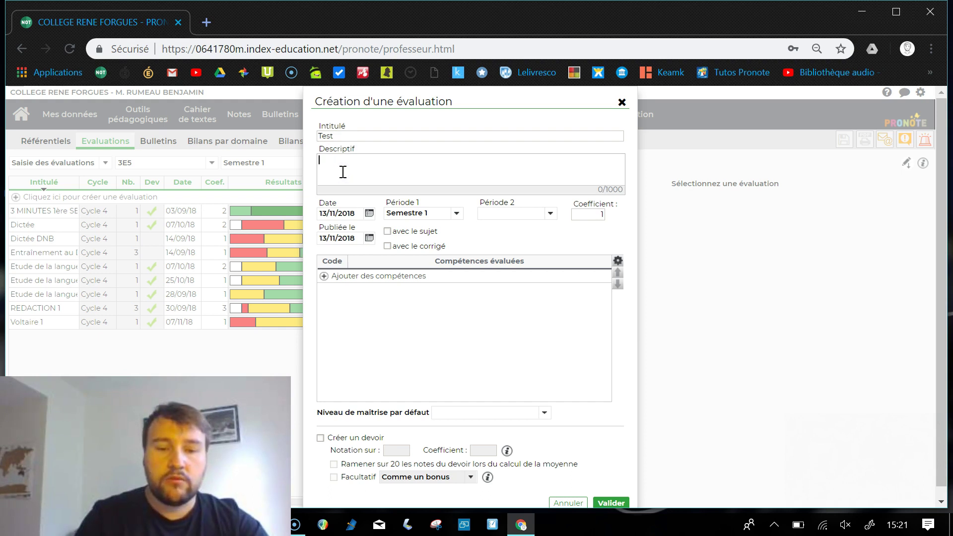
pyautogui.write('Ceci est un test')
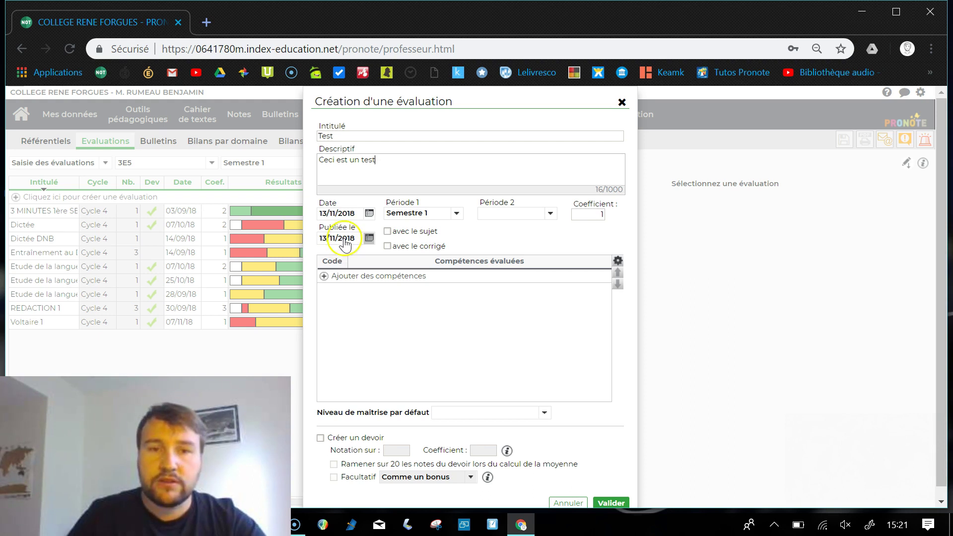
# Set publication date 16/11/2018 and coefficient 2, then open the competence list
pyautogui.click(345, 241)
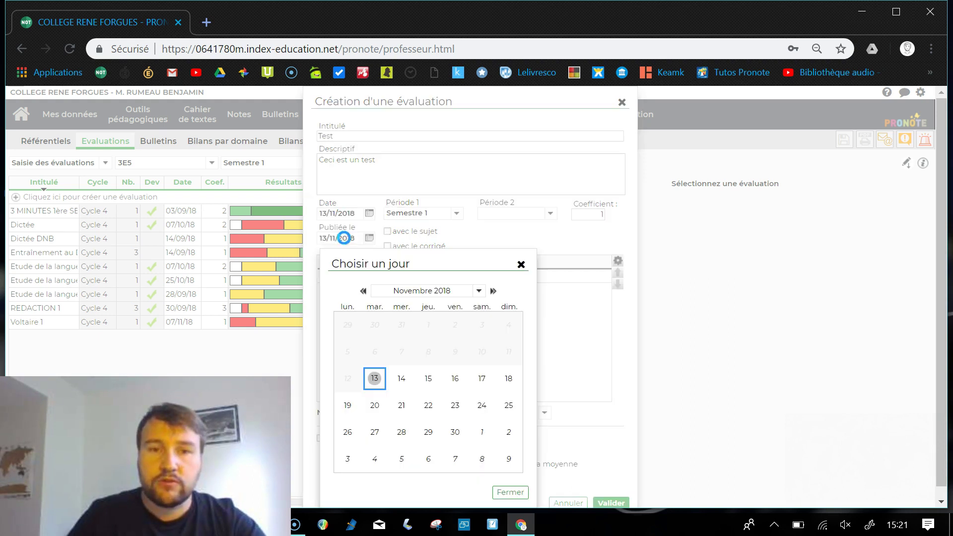
pyautogui.click(456, 381)
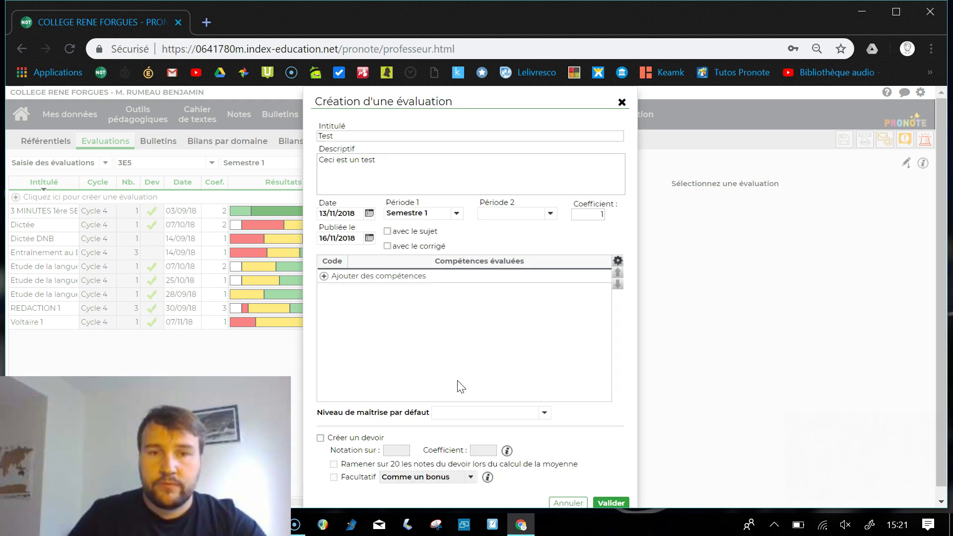
pyautogui.click(440, 229)
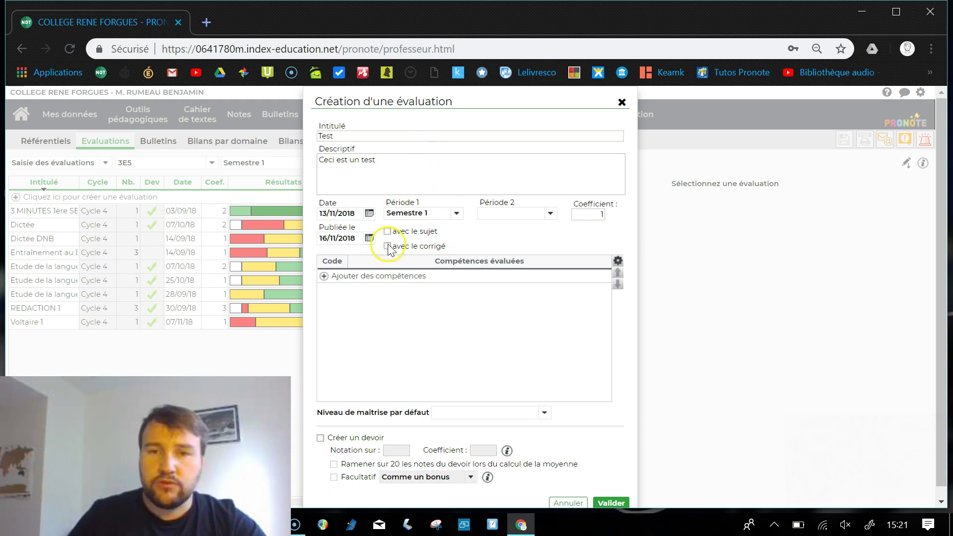
pyautogui.click(598, 212)
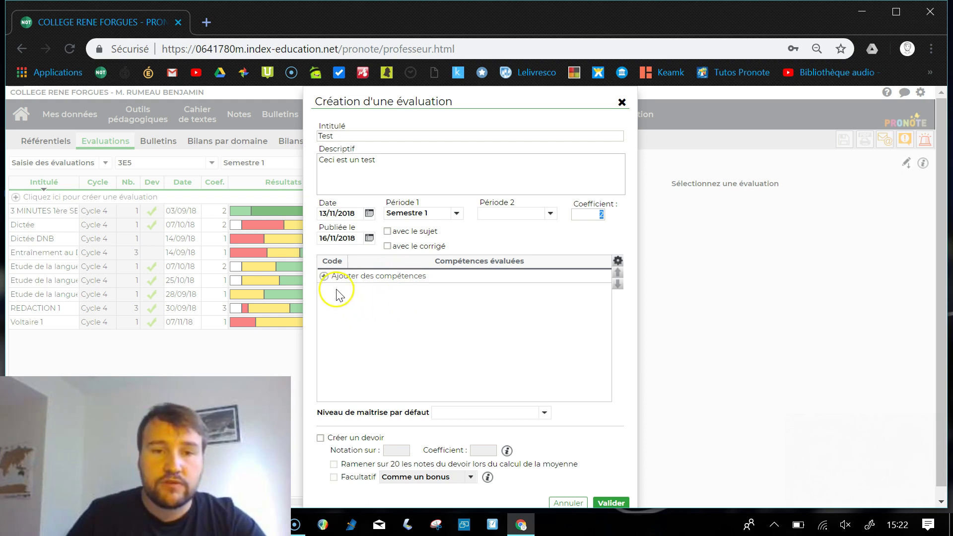
pyautogui.click(324, 277)
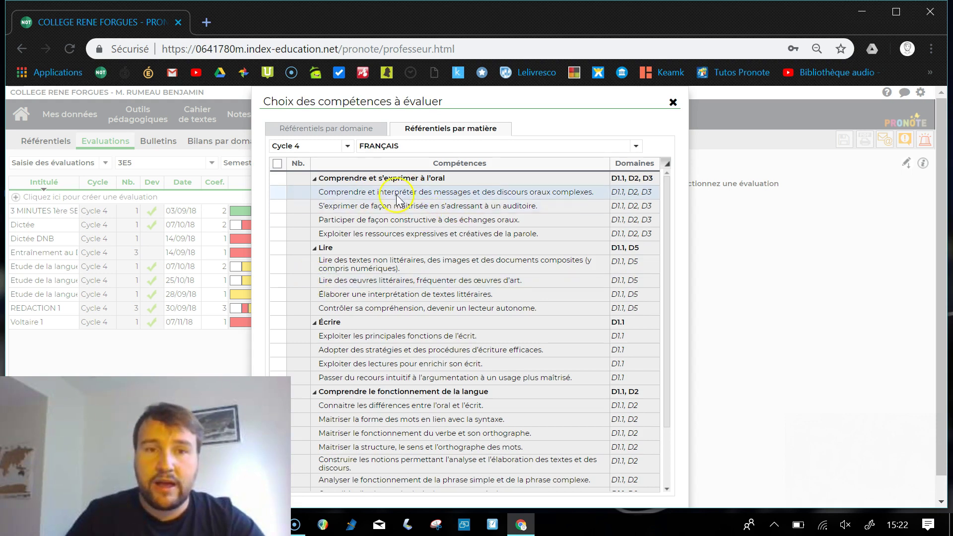
# Browse the competence picker by domain, then return to the FRANÇAIS competences
pyautogui.scroll(-3, 416, 201)
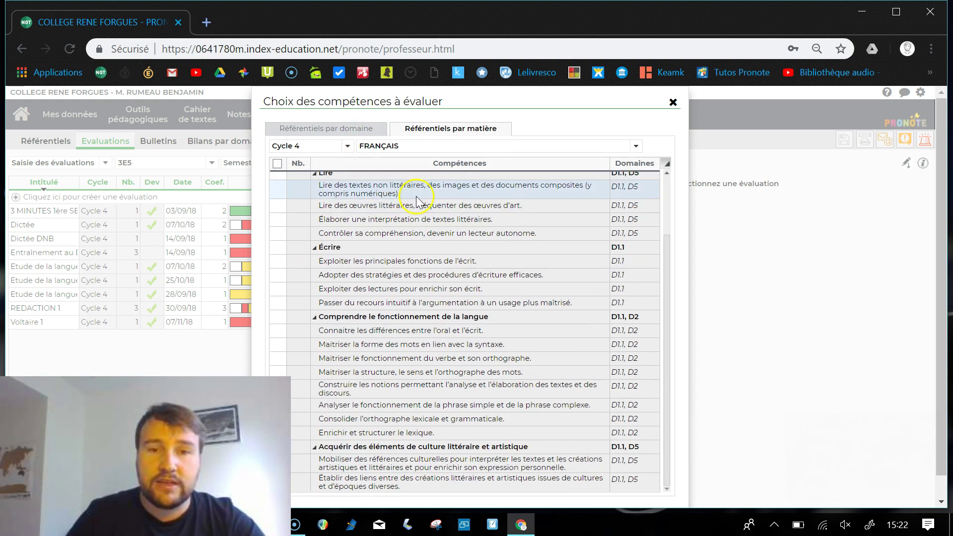
pyautogui.scroll(3, 425, 288)
pyautogui.scroll(-3, 426, 300)
pyautogui.scroll(3, 425, 301)
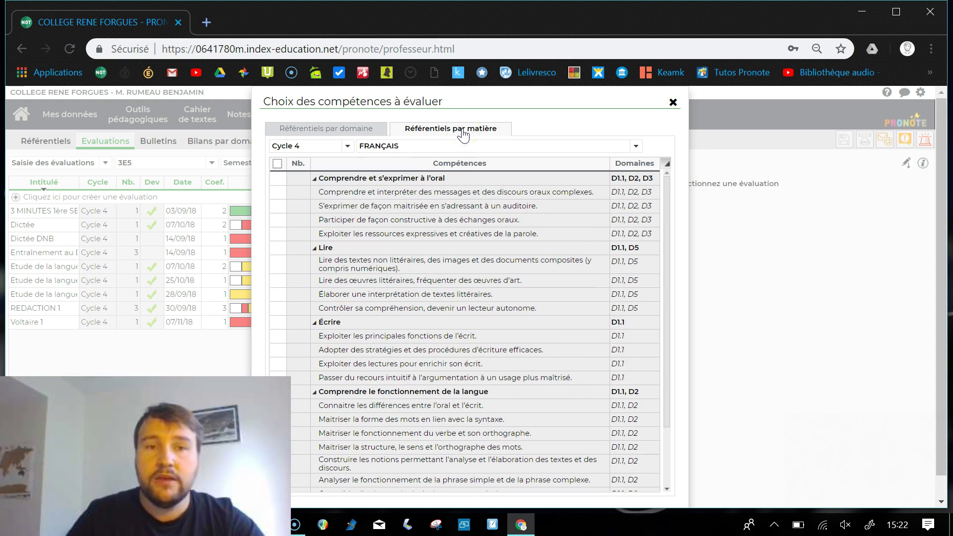
pyautogui.click(353, 133)
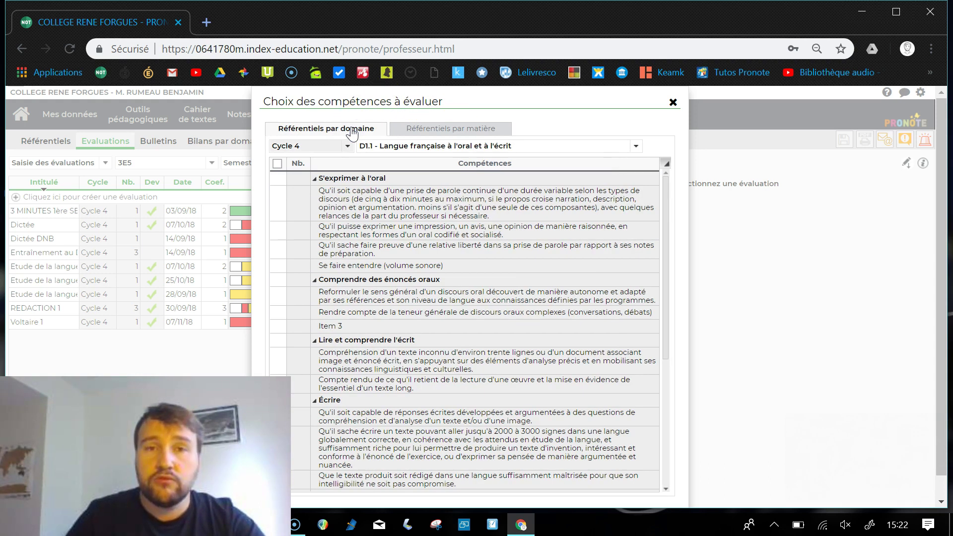
pyautogui.click(468, 219)
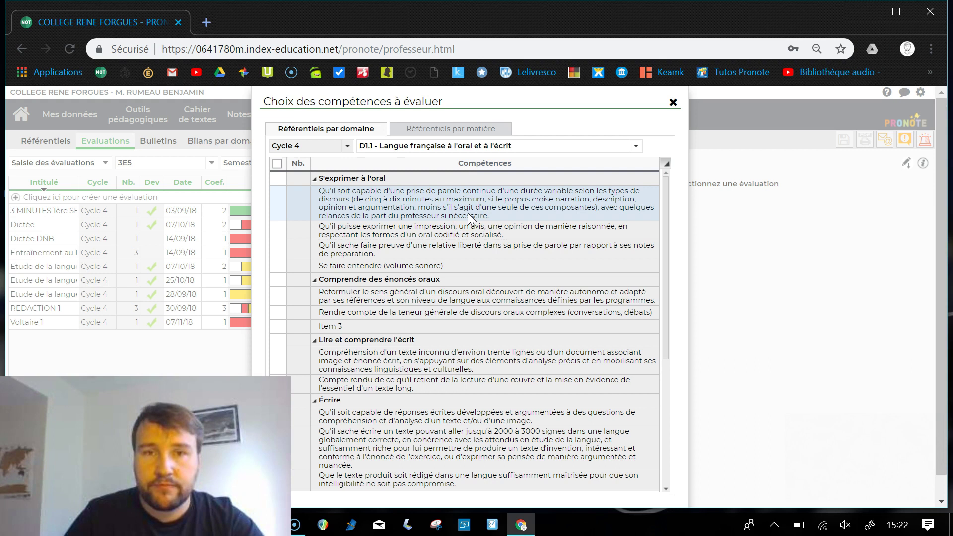
pyautogui.click(480, 216)
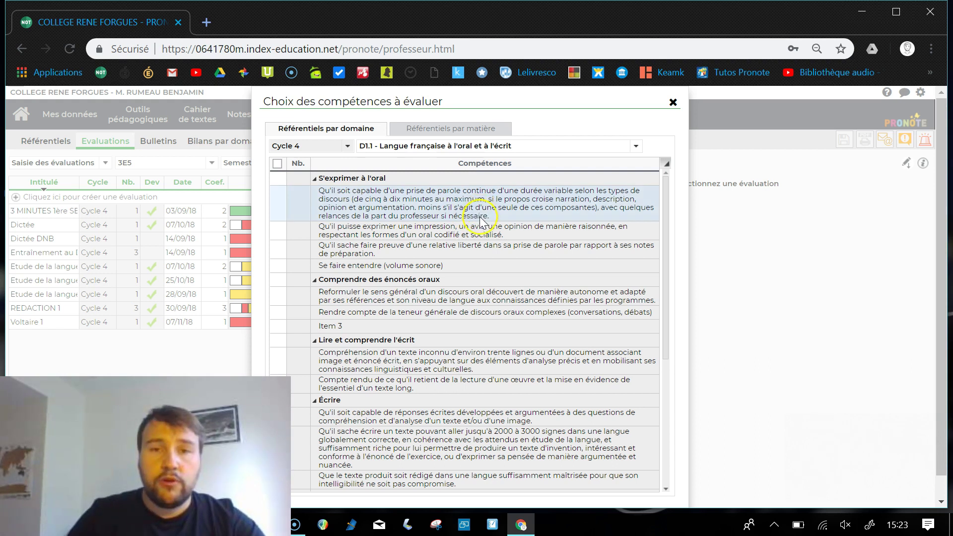
pyautogui.click(454, 129)
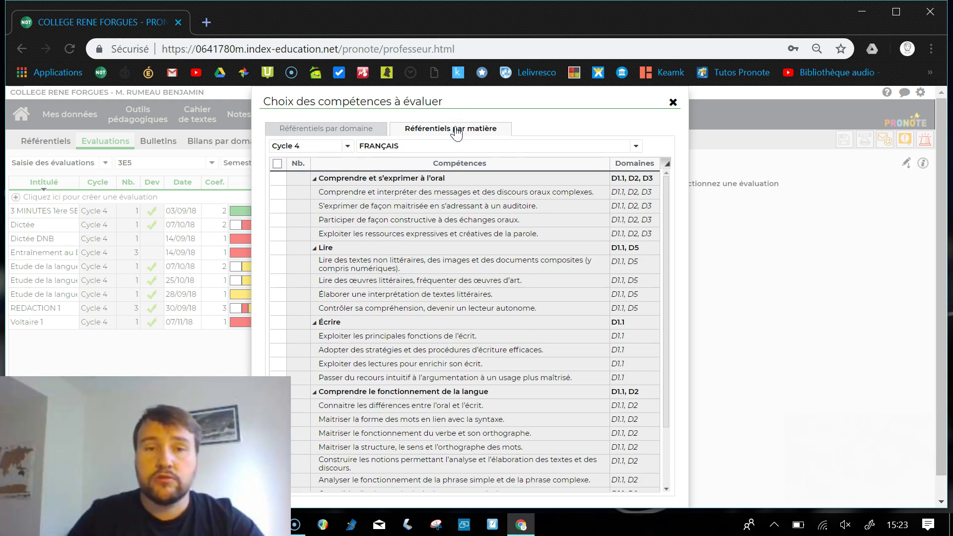
pyautogui.click(326, 183)
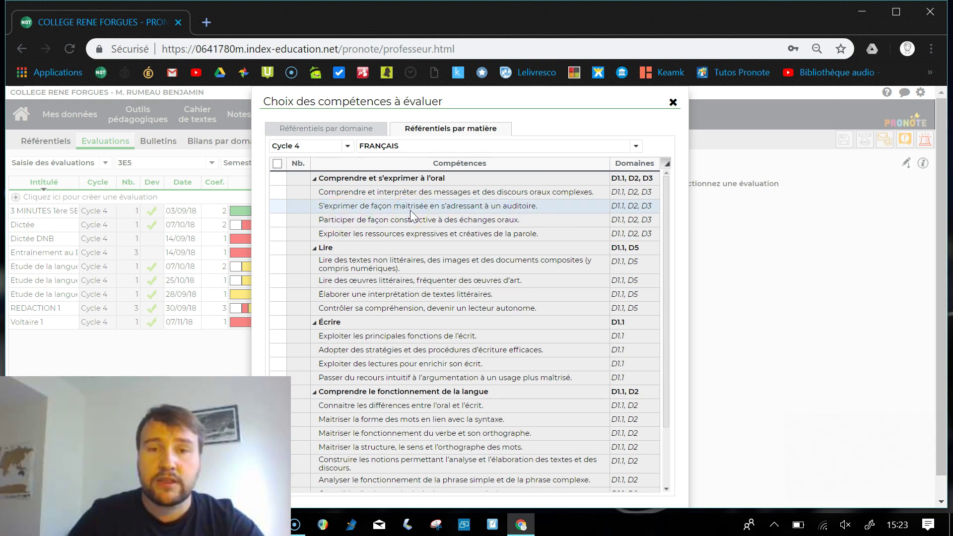
# Tick the reading competences, including 'Contrôler sa compréhension', and validate the three choices
pyautogui.click(278, 205)
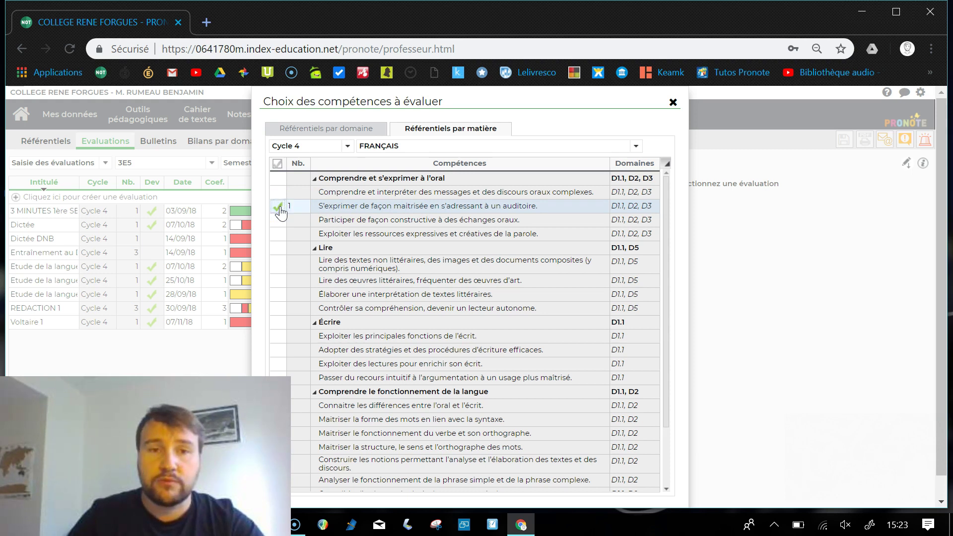
pyautogui.click(419, 254)
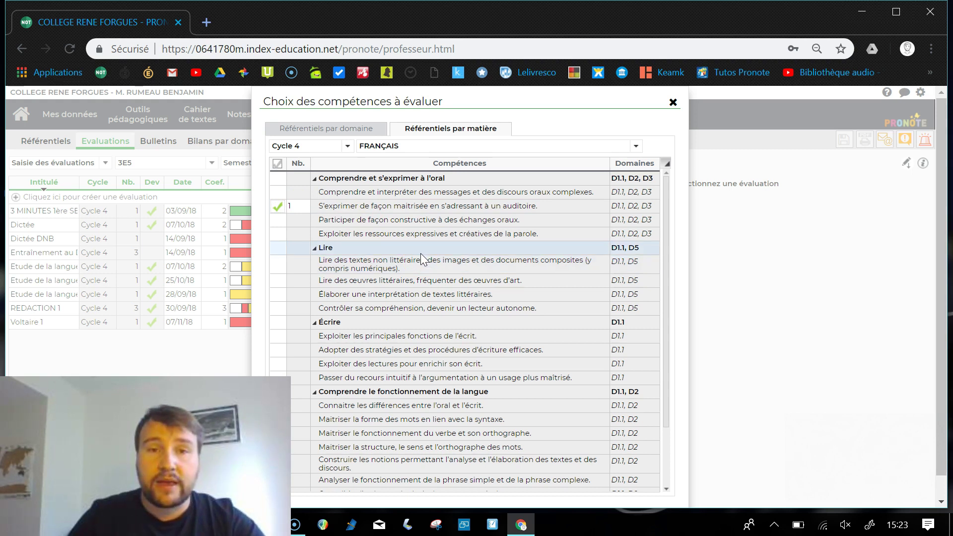
pyautogui.click(372, 266)
pyautogui.click(373, 281)
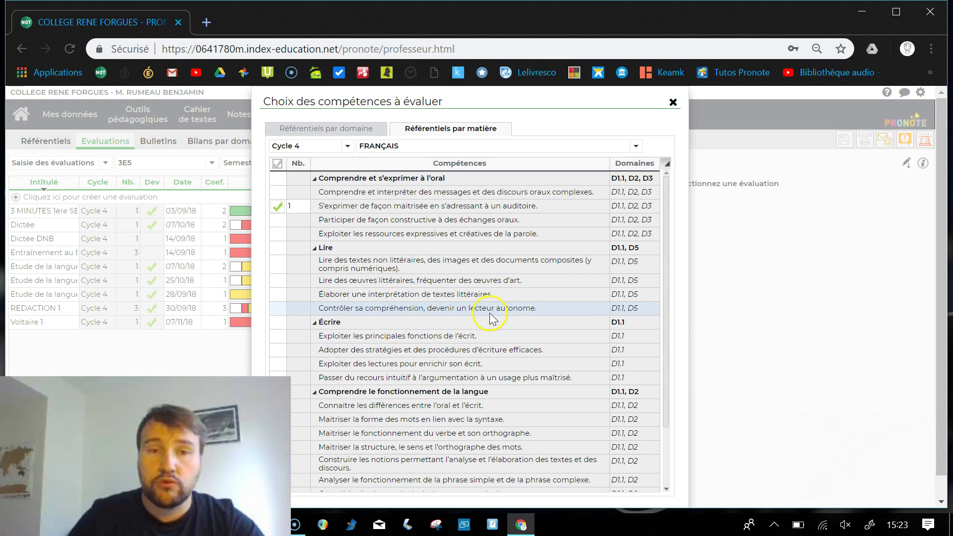
pyautogui.click(278, 308)
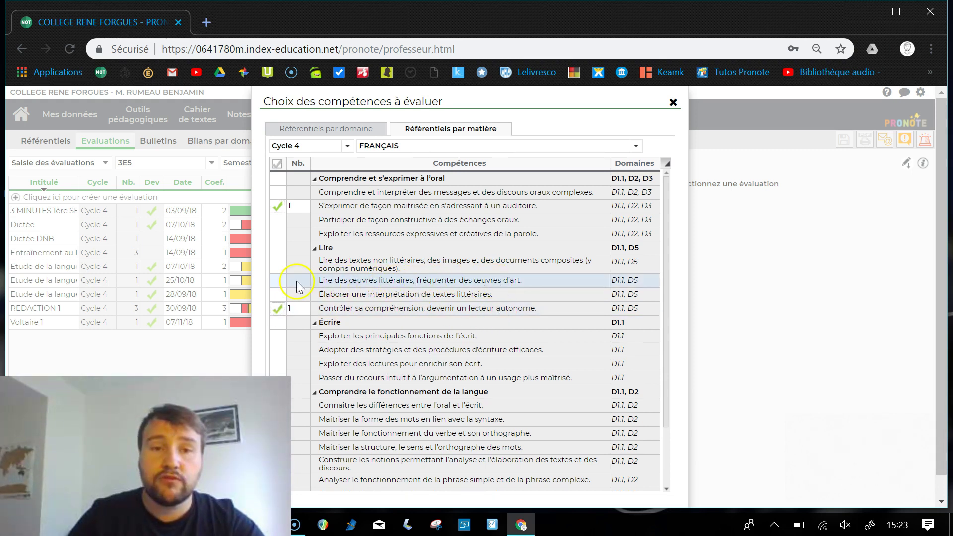
pyautogui.click(277, 280)
pyautogui.click(278, 205)
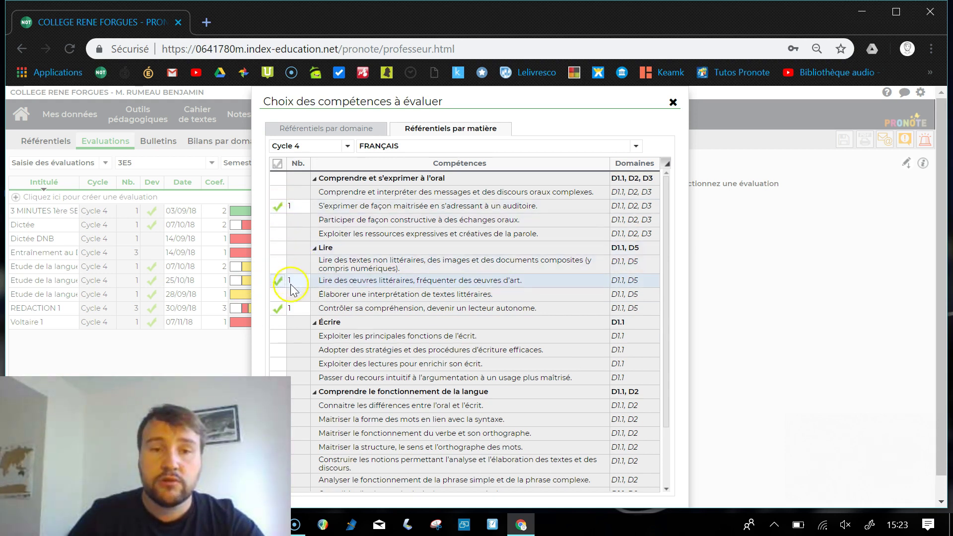
pyautogui.click(288, 309)
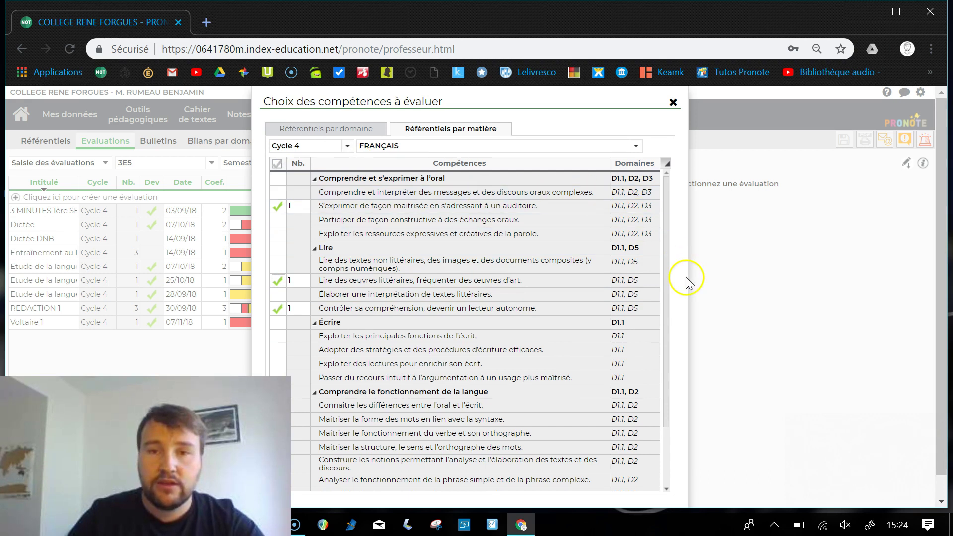
pyautogui.scroll(-1, 686, 277)
pyautogui.click(662, 492)
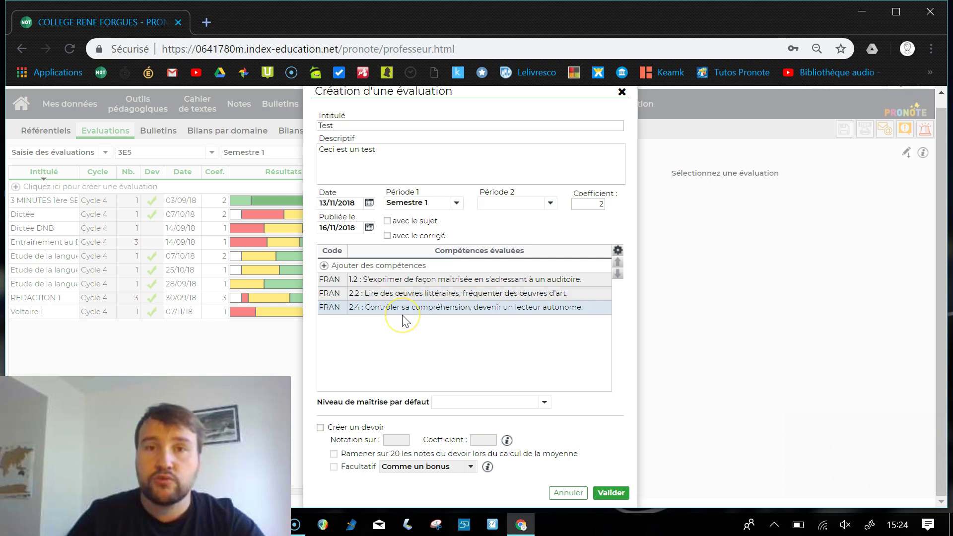
pyautogui.click(501, 351)
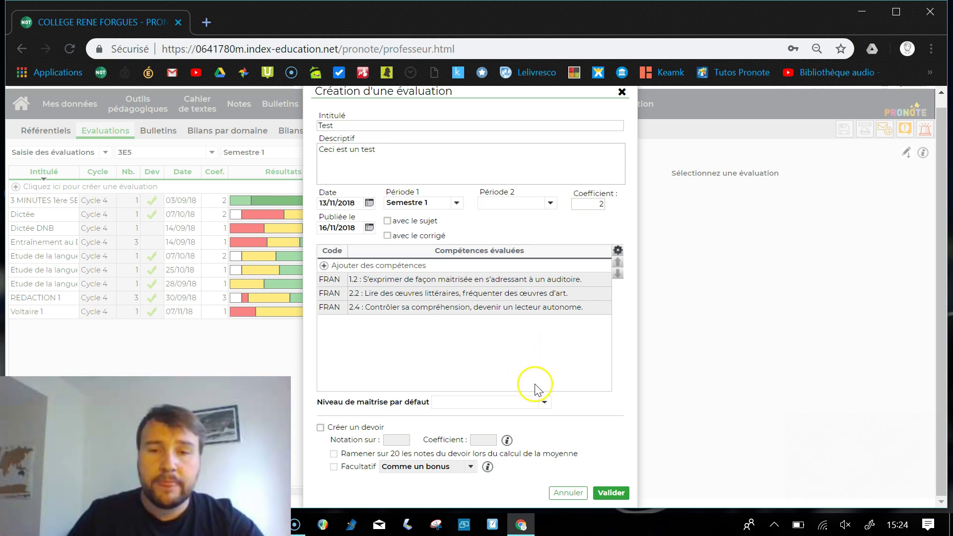
pyautogui.click(544, 402)
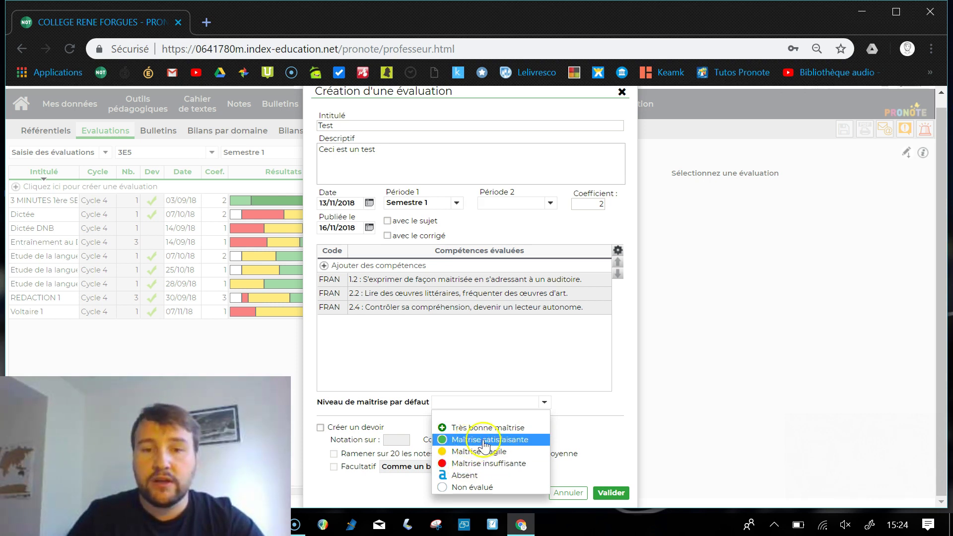
pyautogui.click(488, 441)
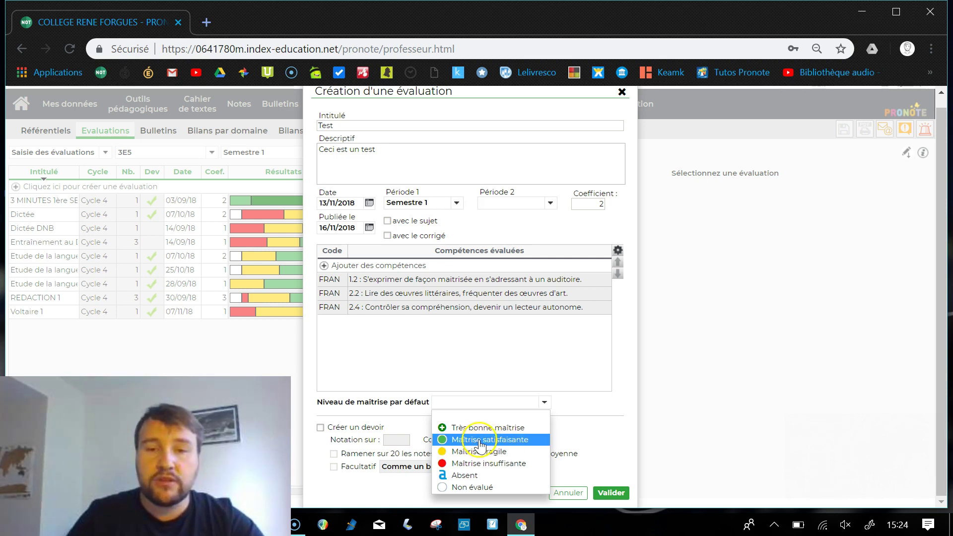
pyautogui.click(481, 440)
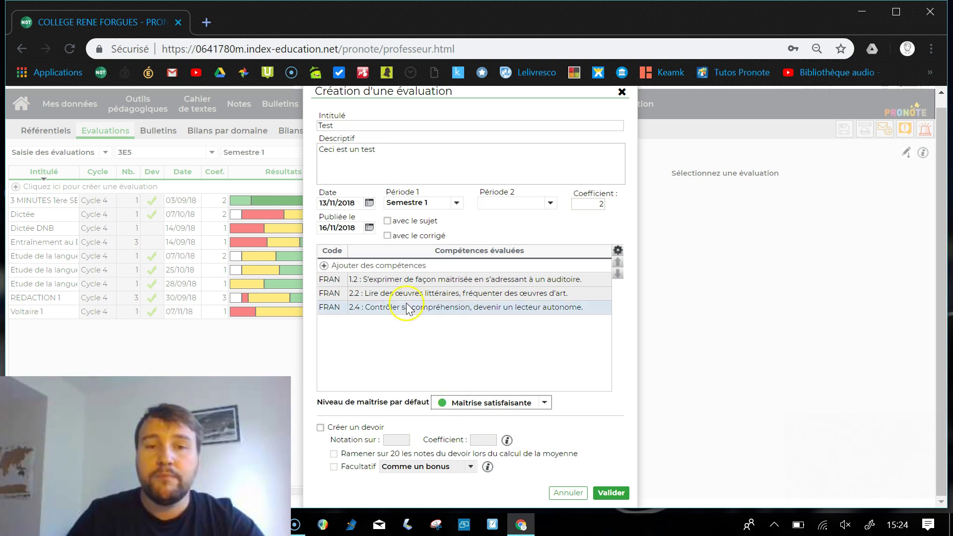
pyautogui.click(500, 409)
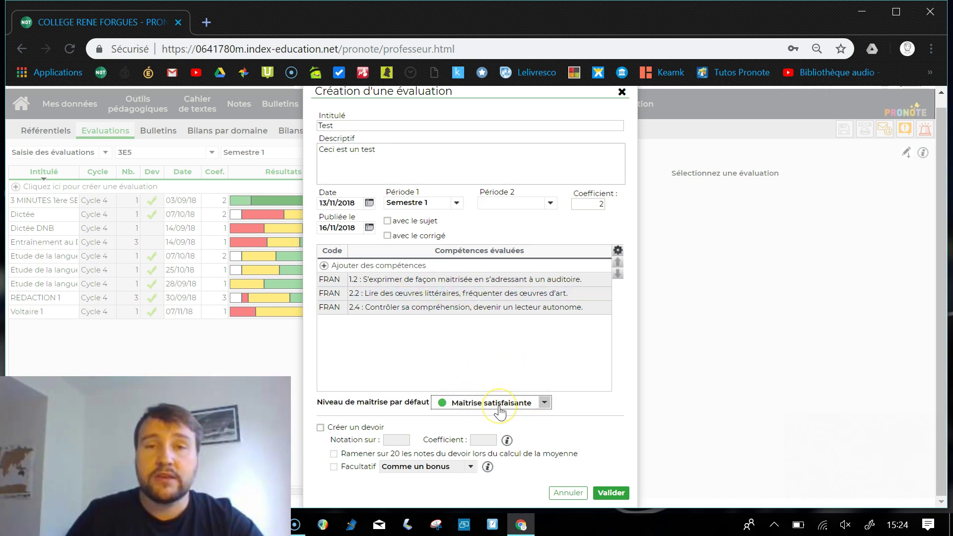
pyautogui.click(544, 404)
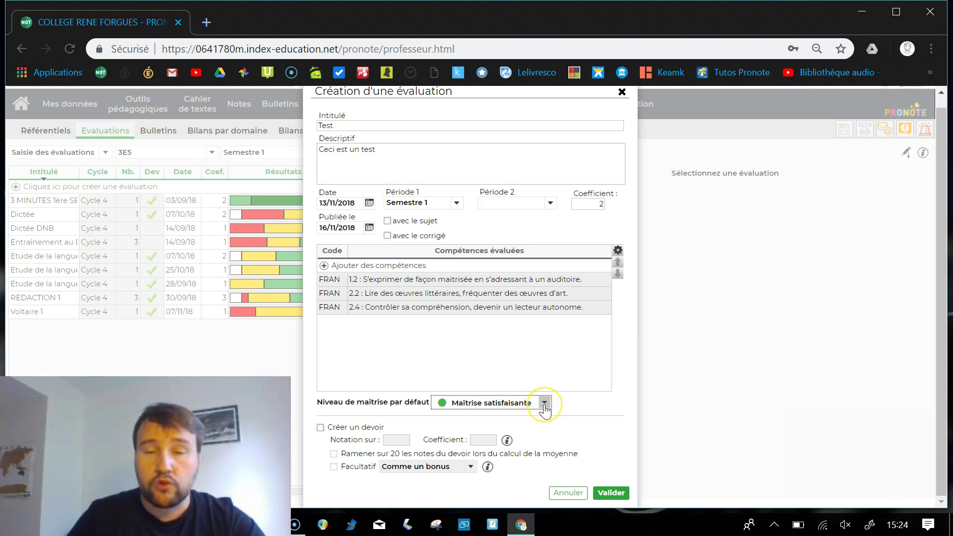
pyautogui.click(544, 405)
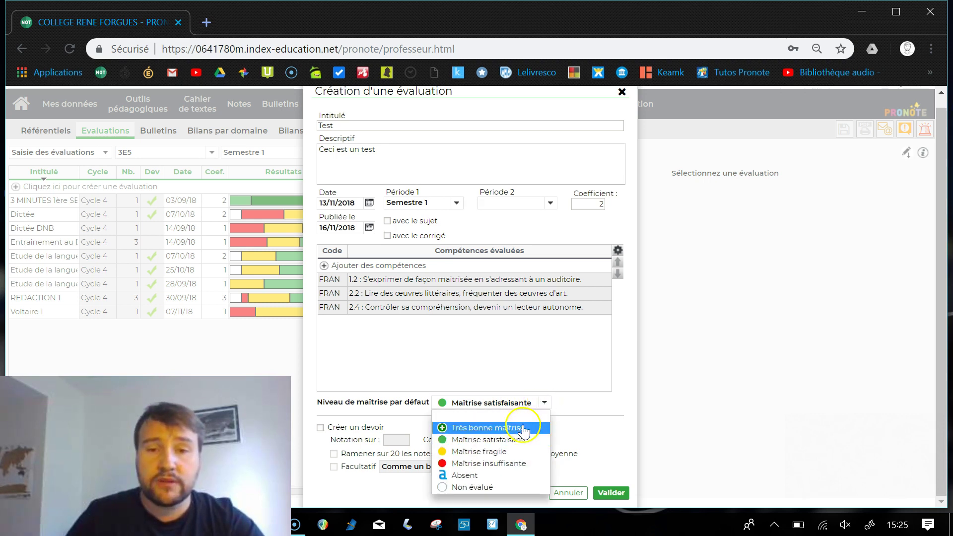
pyautogui.click(483, 486)
pyautogui.click(525, 404)
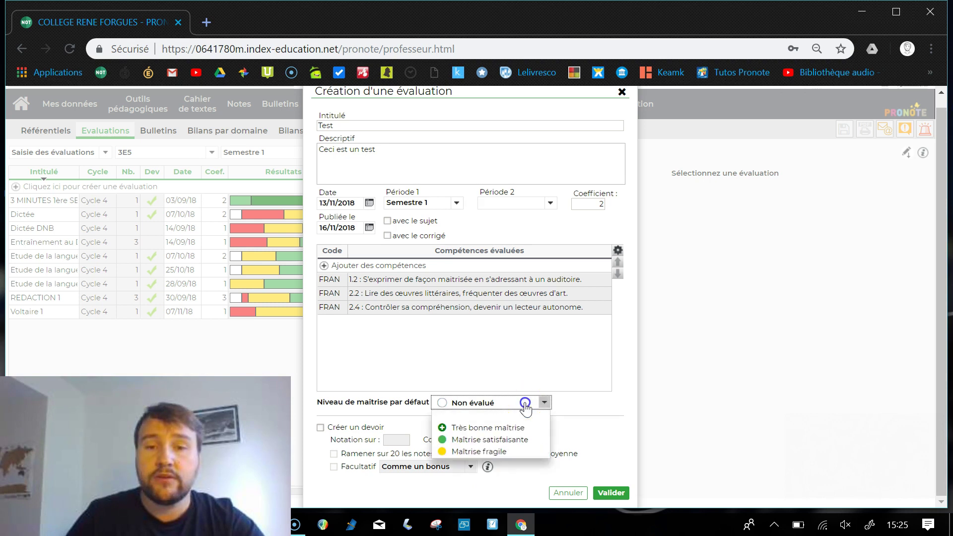
pyautogui.click(486, 412)
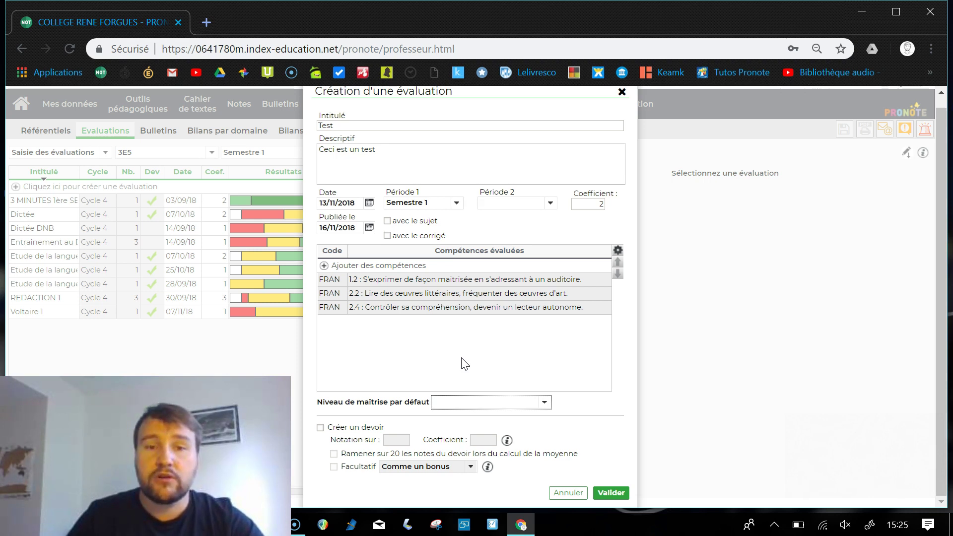
# Tick Créer un devoir, graded out of 20 with coefficient 1,00, without 'Ramener sur 20'
pyautogui.click(320, 428)
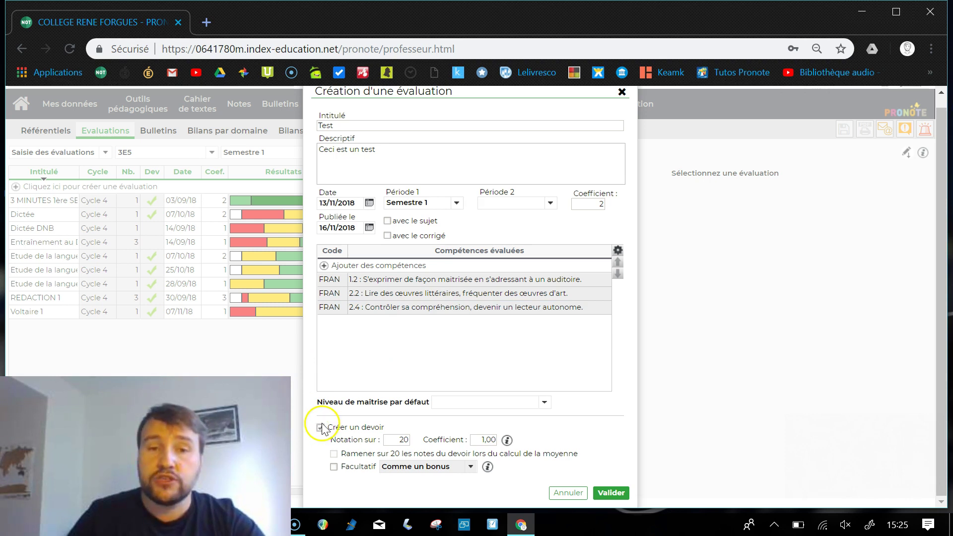
pyautogui.click(403, 440)
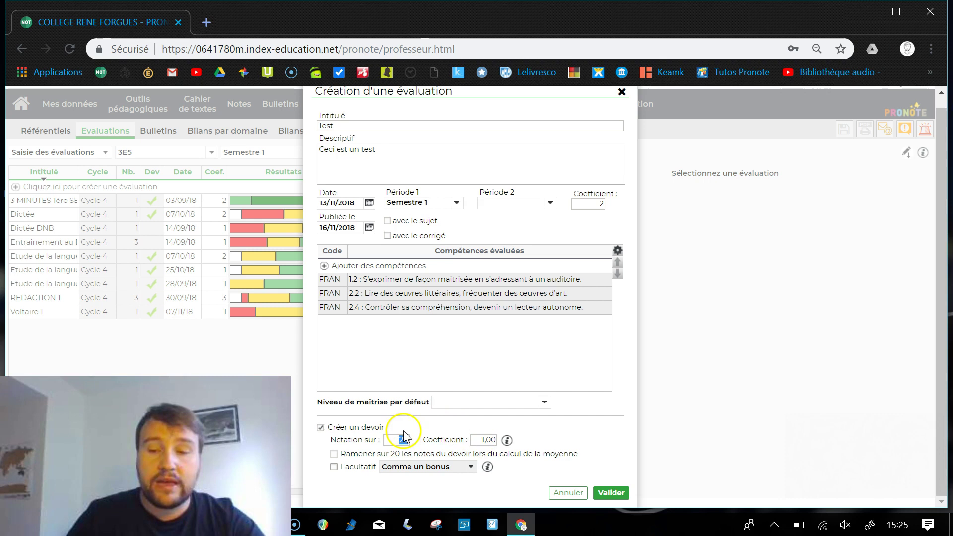
pyautogui.write('20')
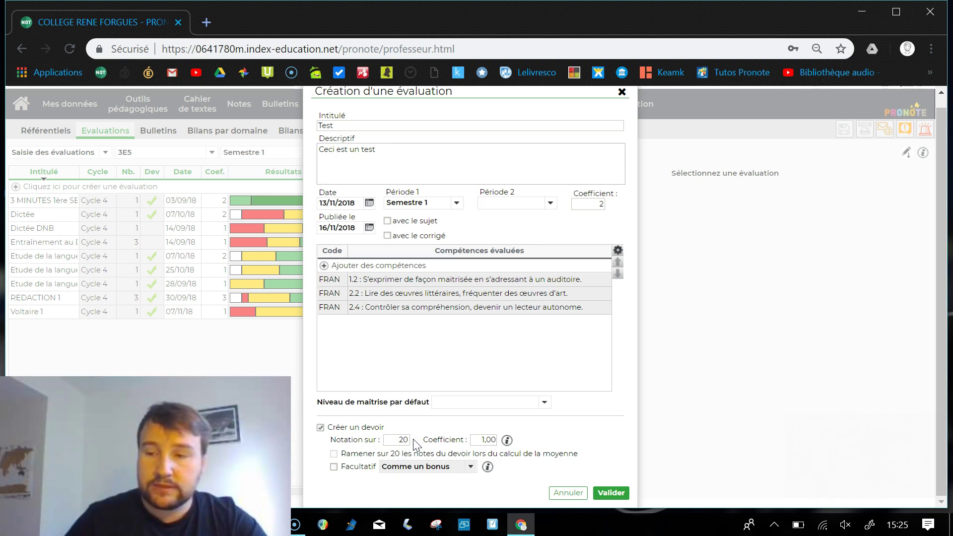
pyautogui.doubleClick(401, 440)
pyautogui.write('1')
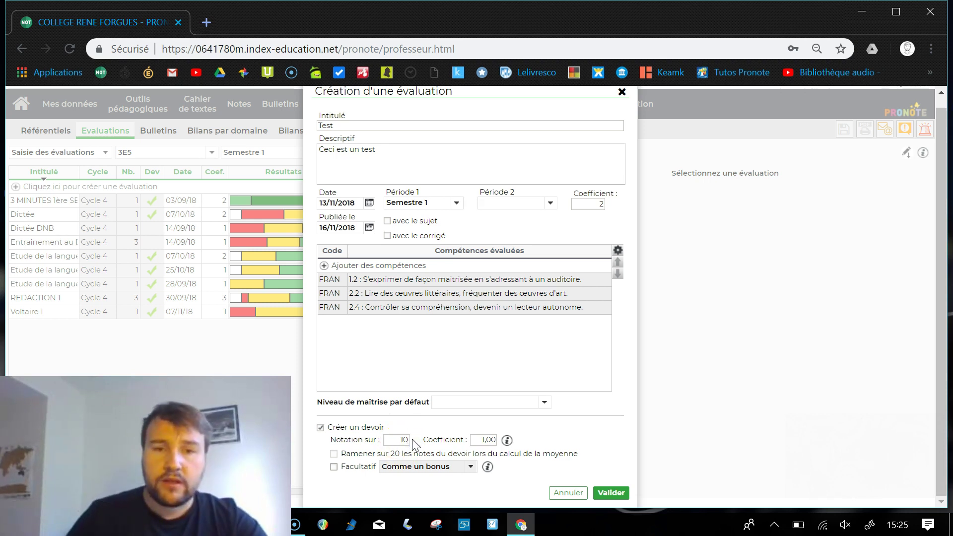
pyautogui.click(333, 454)
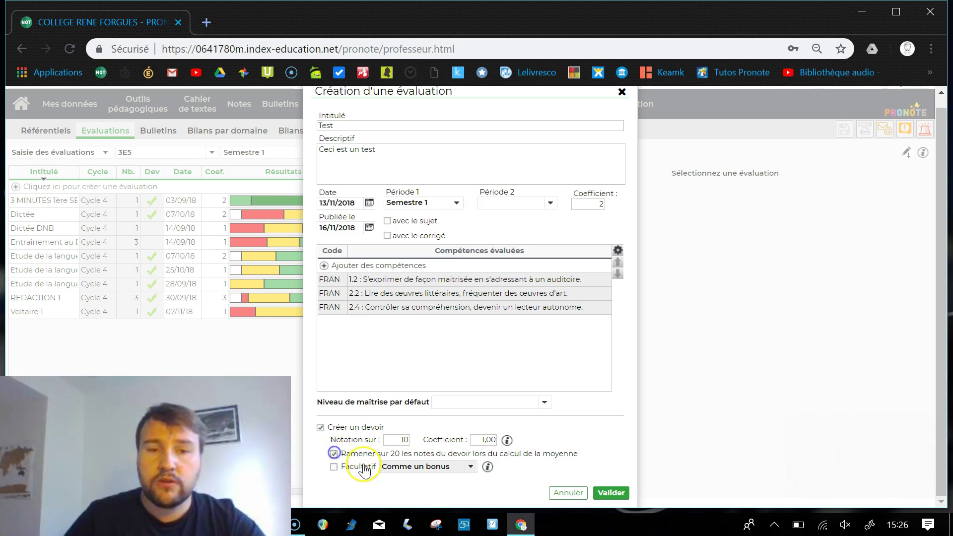
pyautogui.click(334, 454)
pyautogui.click(405, 440)
pyautogui.write('2')
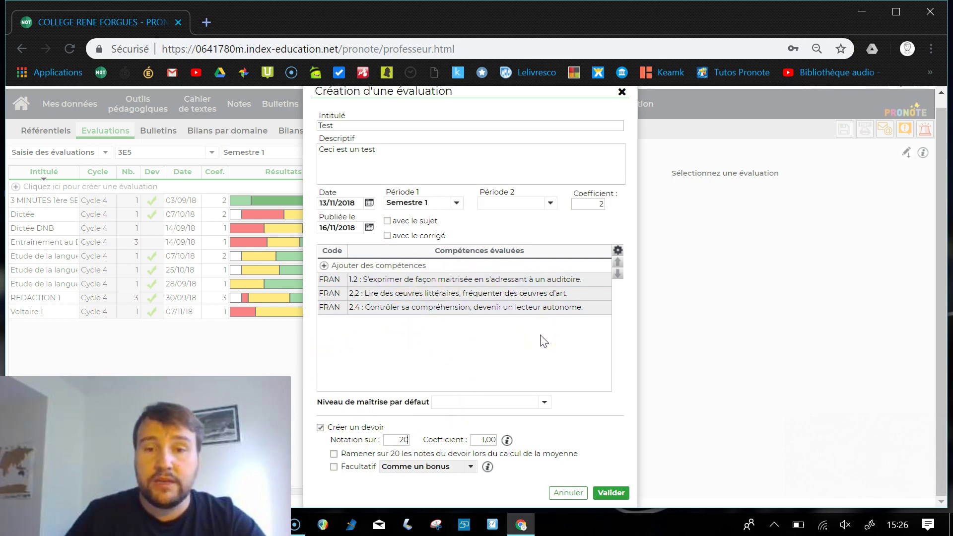
# Validate the Test evaluation to add it to the 3E5 list
pyautogui.click(609, 492)
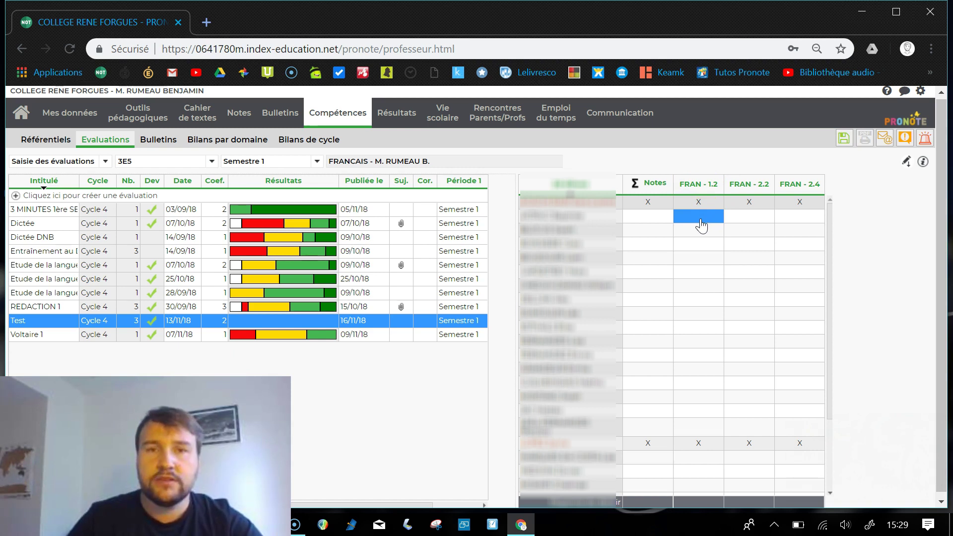
# Give the first student Maîtrise fragile, then key in level codes 1-4 for the remaining FRAN - 1.2 cells
pyautogui.click(700, 220)
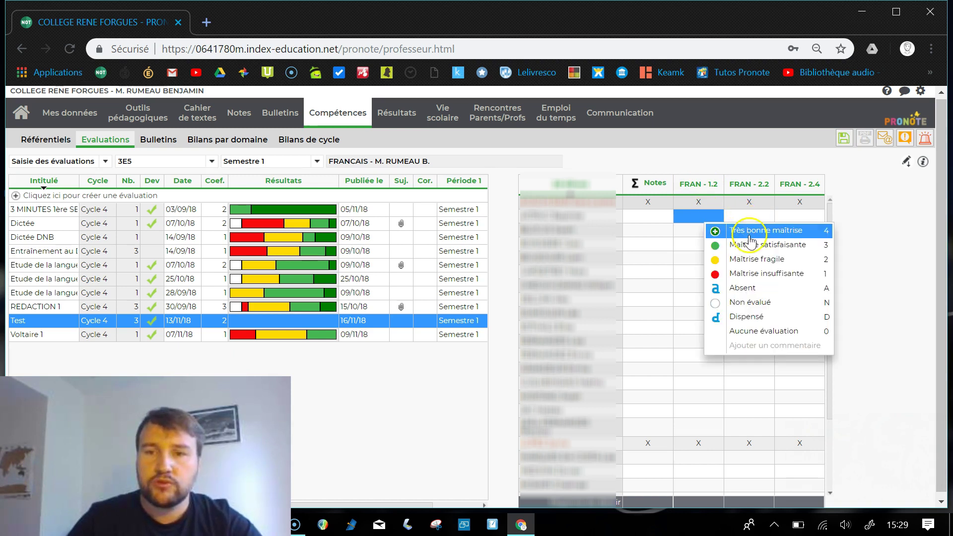
pyautogui.click(748, 262)
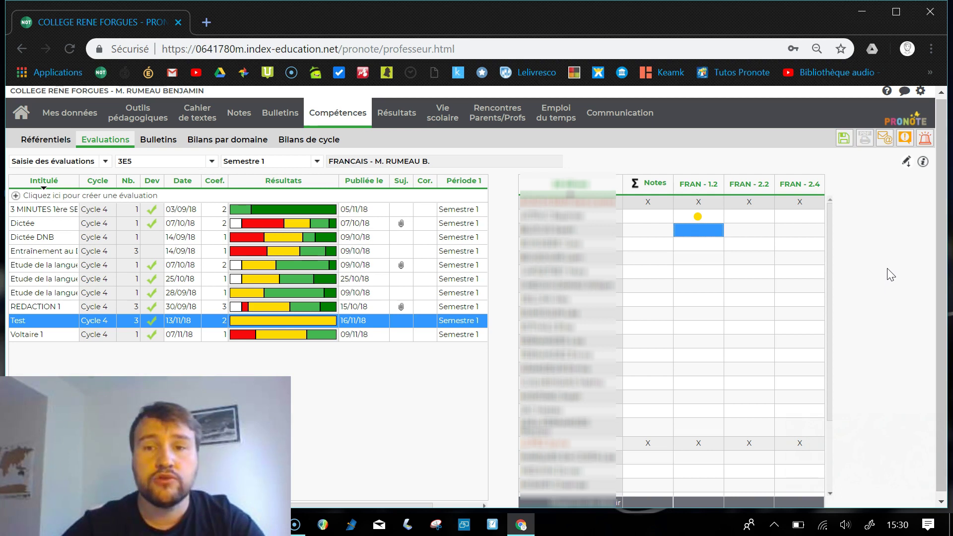
pyautogui.press('2')
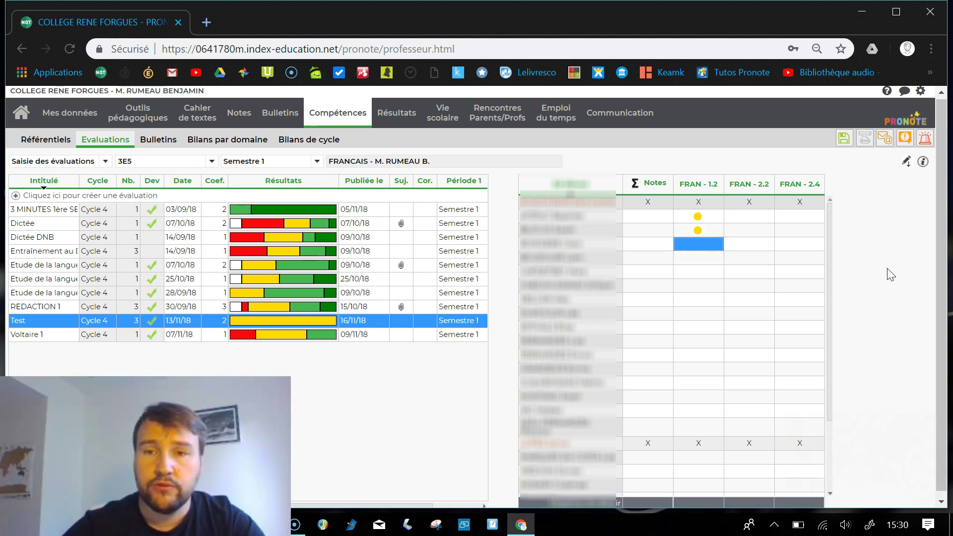
pyautogui.press('3')
pyautogui.press('4')
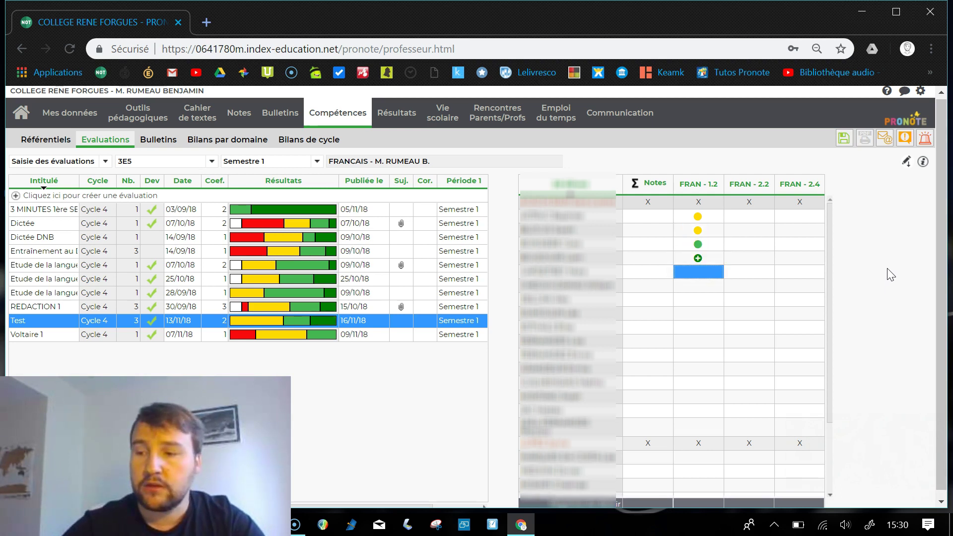
pyautogui.press('2')
pyautogui.press('1')
pyautogui.press('2')
pyautogui.press('2')
pyautogui.press('3')
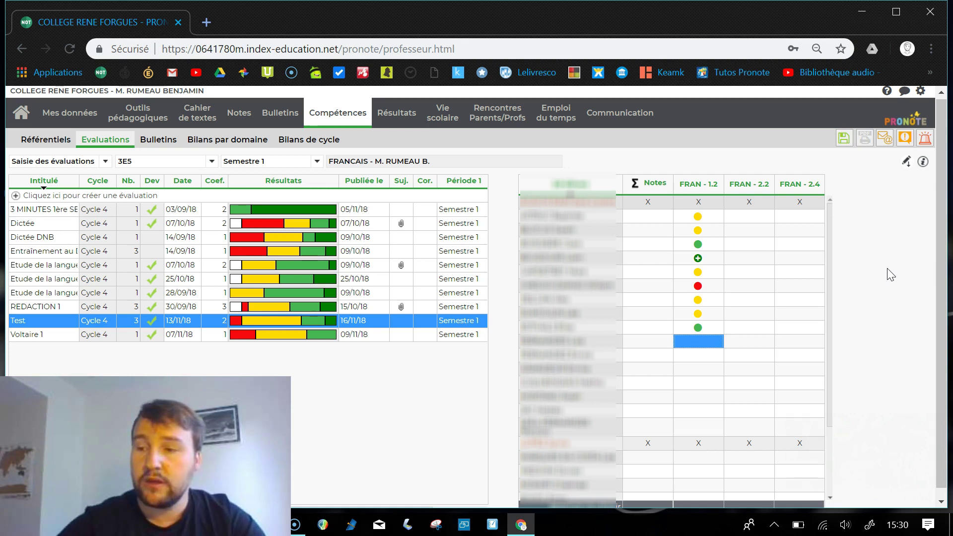
pyautogui.press('3')
pyautogui.press('2')
pyautogui.press('4')
pyautogui.press('3')
pyautogui.press('1')
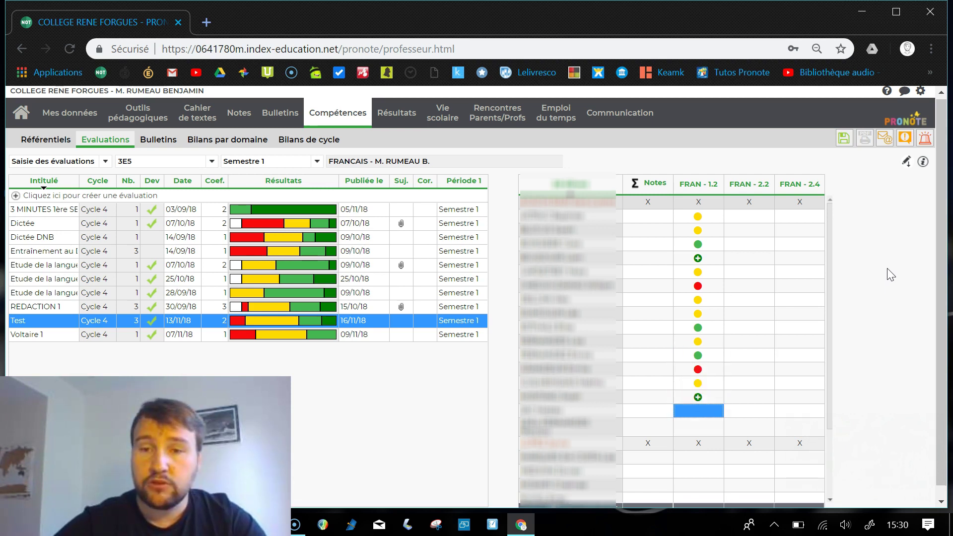
pyautogui.press('4')
pyautogui.press('4')
pyautogui.press('3')
pyautogui.press('3')
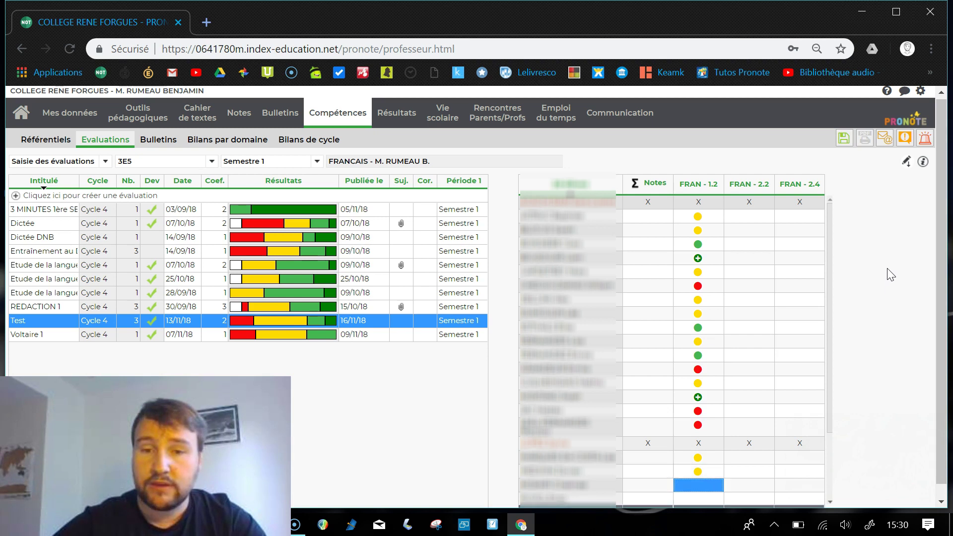
pyautogui.press('2')
pyautogui.press('3')
pyautogui.press('4')
pyautogui.press('3')
pyautogui.press('2')
pyautogui.press('4')
pyautogui.press('3')
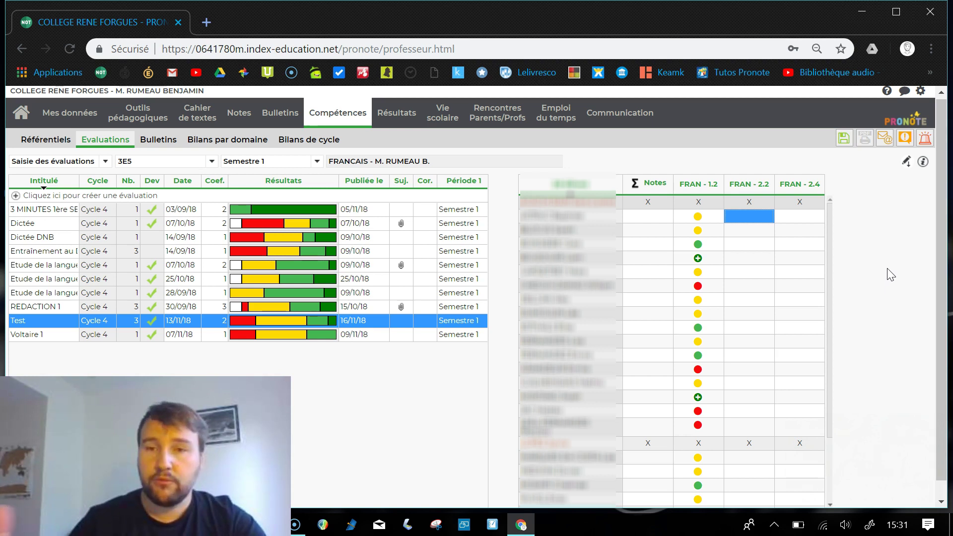
# Type the level codes down the FRAN - 2.2 and FRAN - 2.4 columns, then scroll the grid to the top
pyautogui.write('234214323414323414322341')
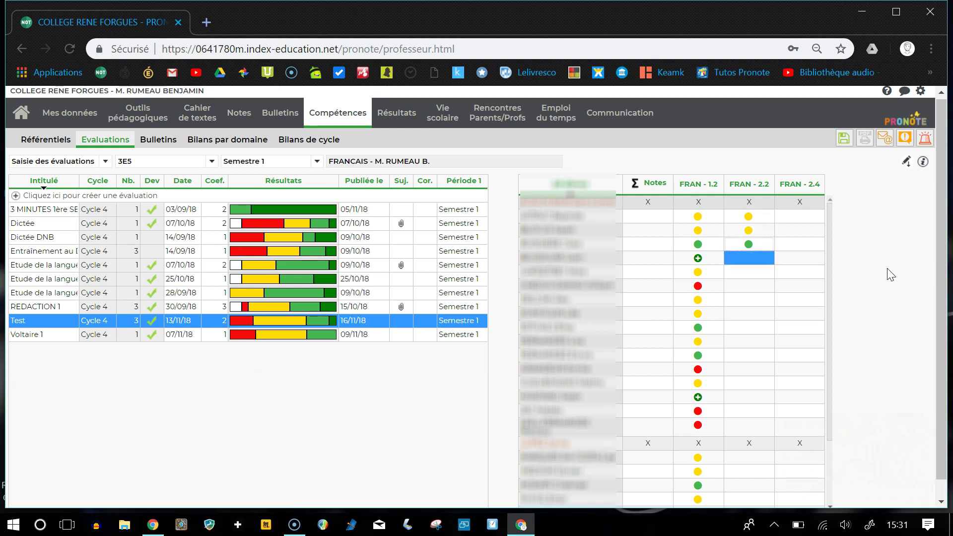
pyautogui.write('232123244122232142321')
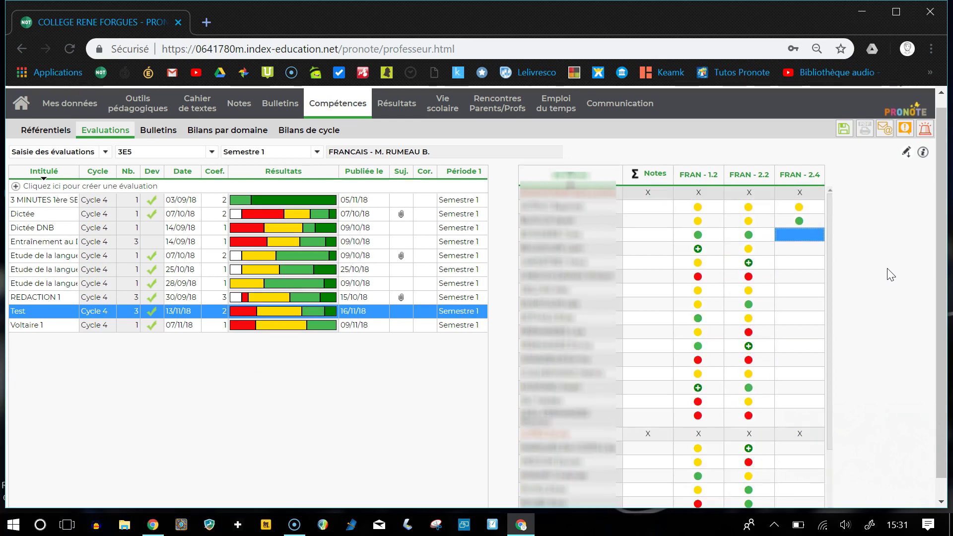
pyautogui.write('2321')
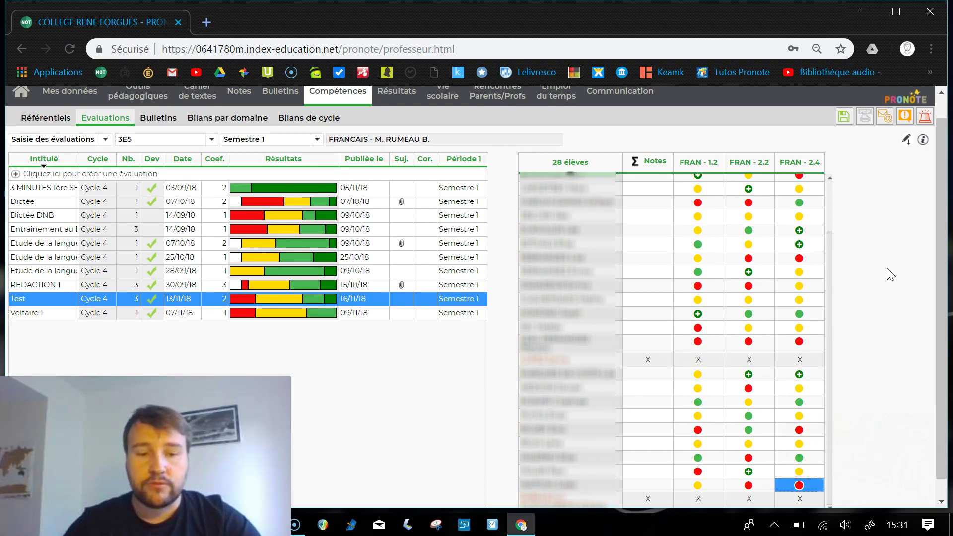
pyautogui.click(830, 284)
pyautogui.moveTo(831, 288); pyautogui.dragTo(829, 238)
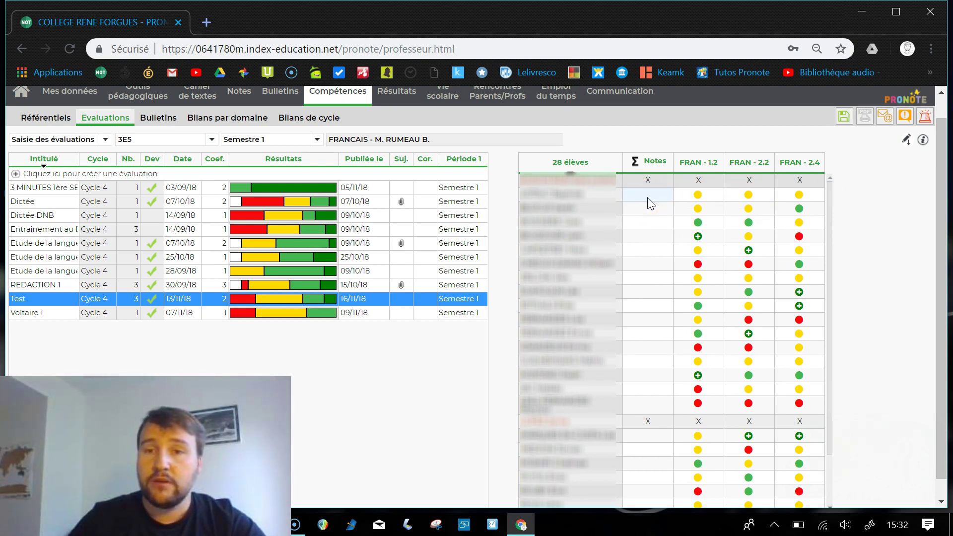
# Enter marks of 10,00 and 12,00 for the first two students, dismissing the competence popups
pyautogui.click(736, 196)
pyautogui.click(826, 189)
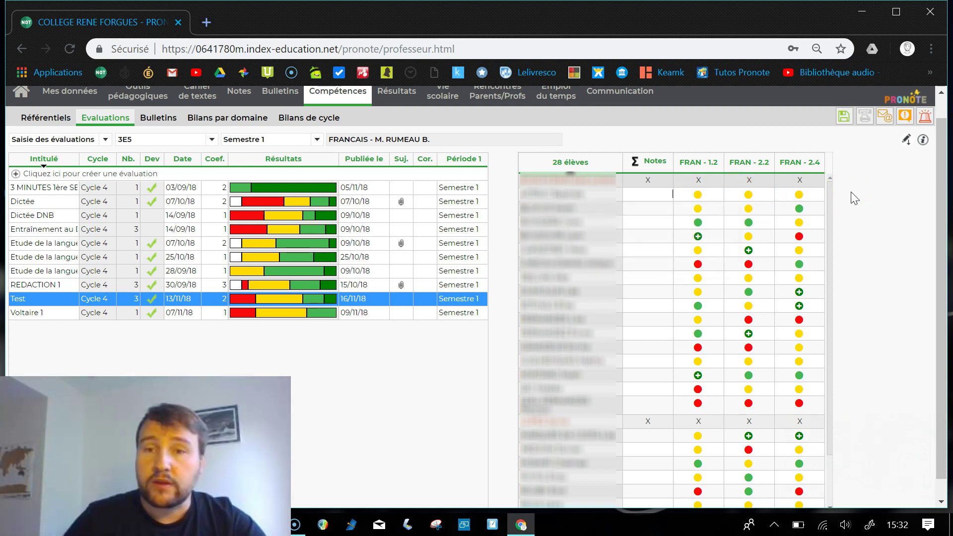
pyautogui.click(796, 196)
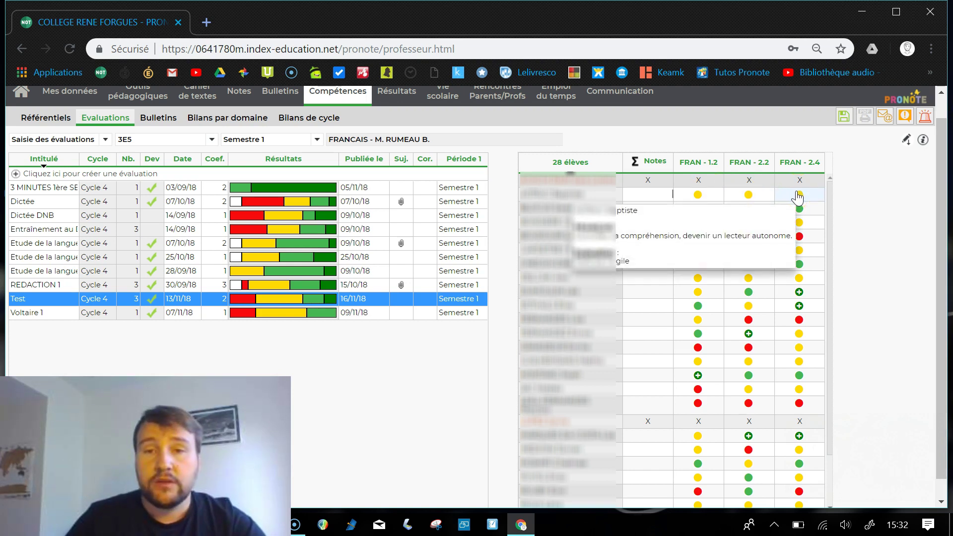
pyautogui.click(872, 192)
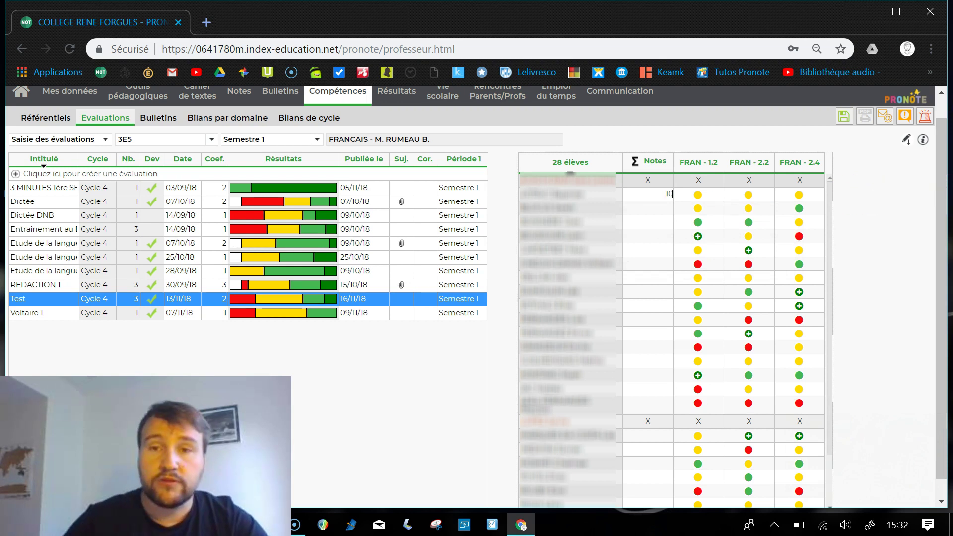
pyautogui.press('Return')
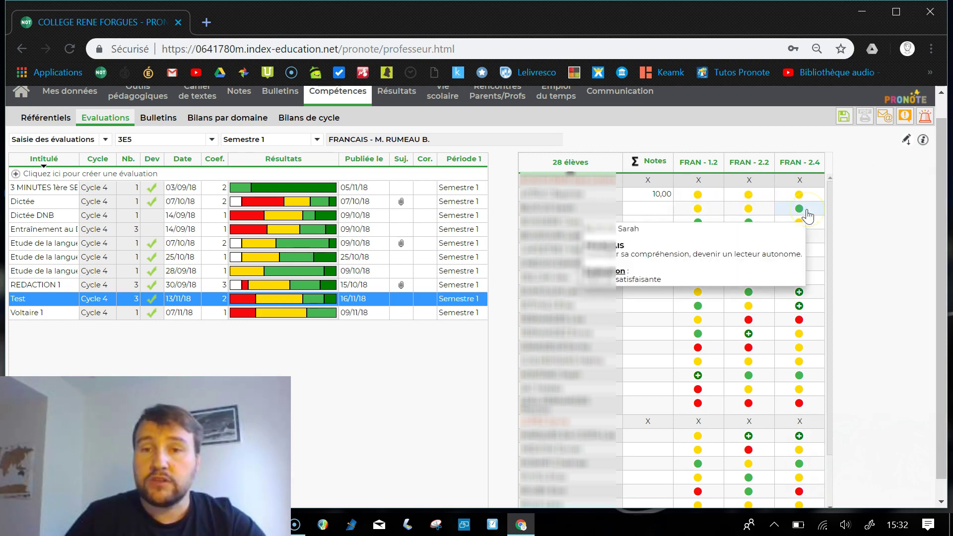
pyautogui.write('12')
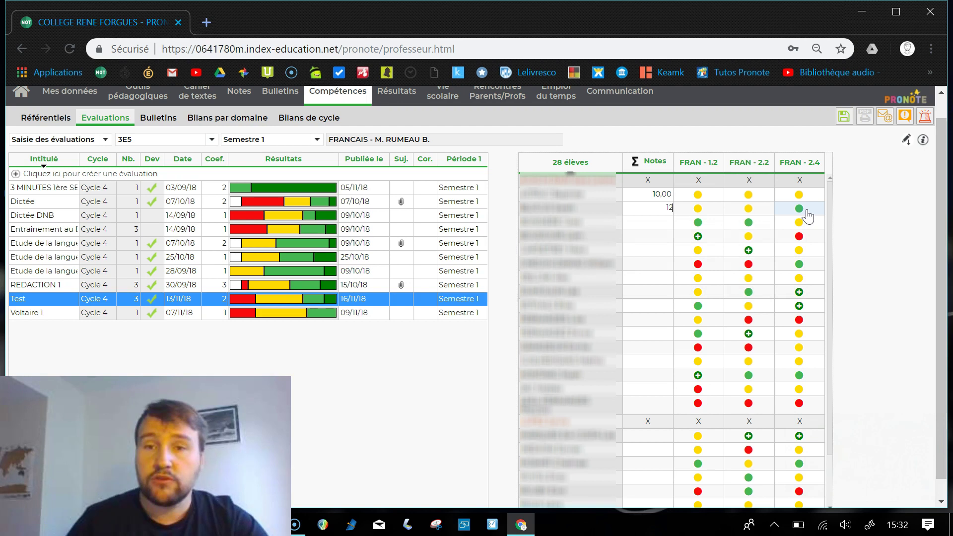
pyautogui.press('Return')
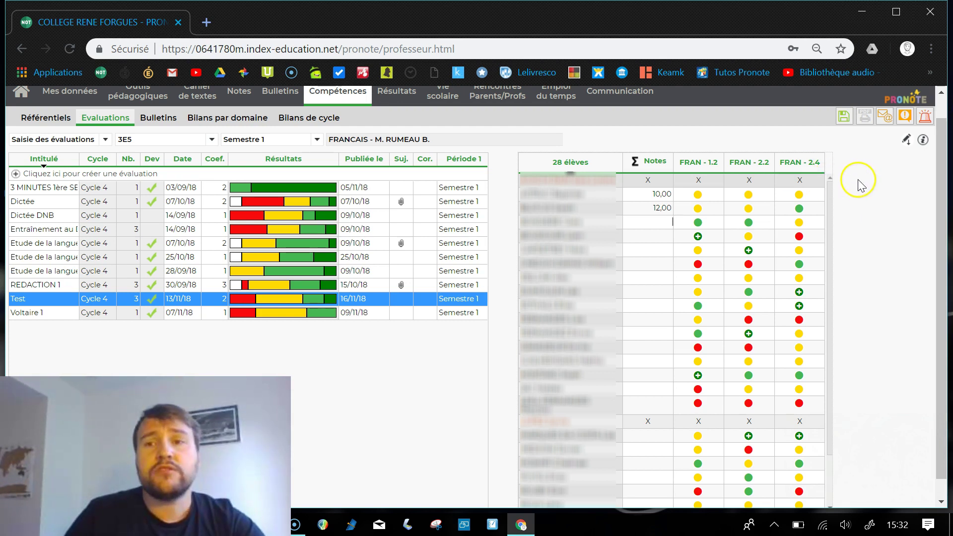
# Save the entered marks, then compute every student's Test mark out of 20 from their competence levels
pyautogui.click(843, 119)
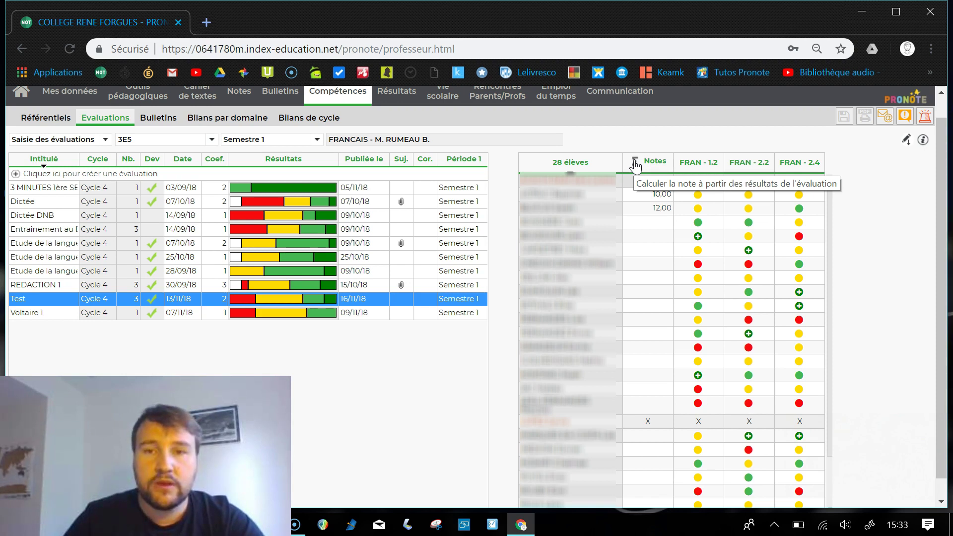
pyautogui.click(635, 162)
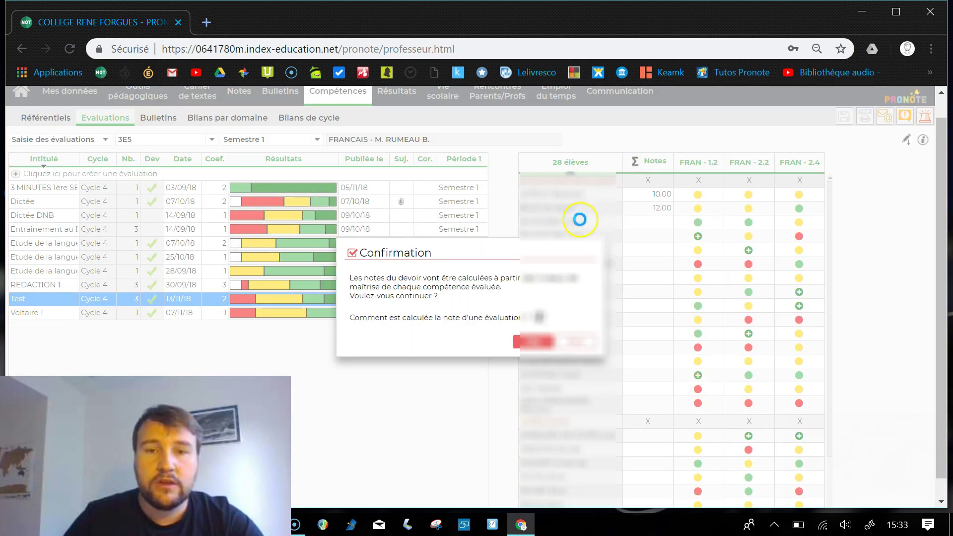
pyautogui.click(530, 342)
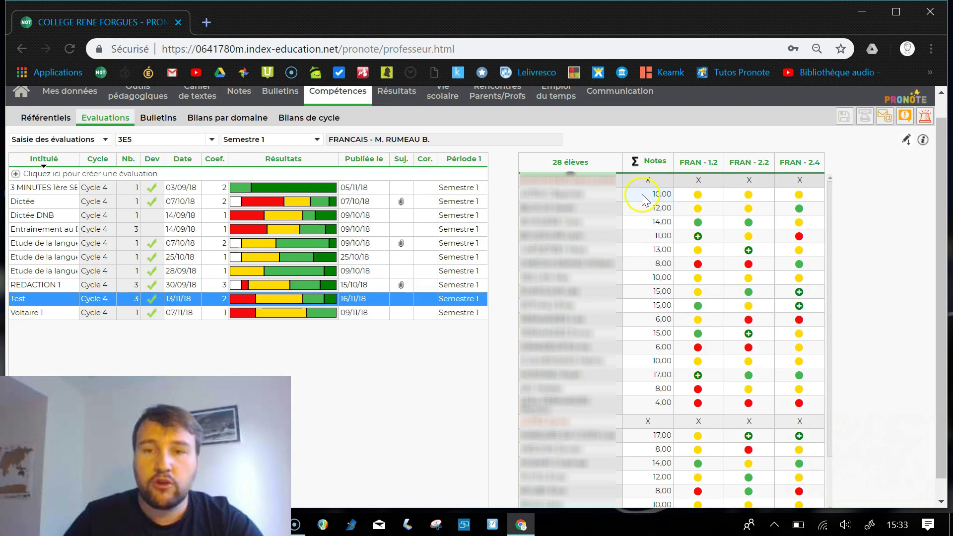
pyautogui.scroll(-1, 642, 198)
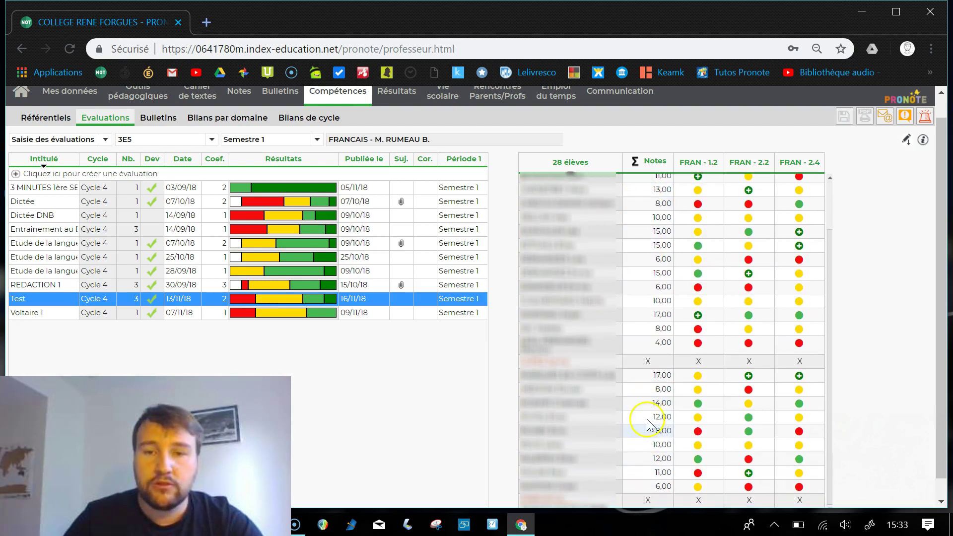
pyautogui.scroll(1, 648, 424)
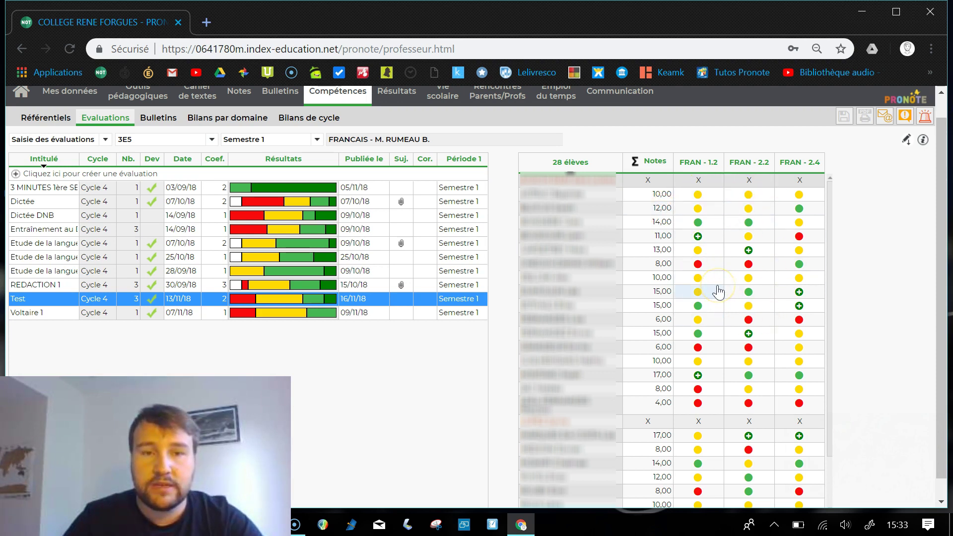
# Lower the computed 14,00 mark to 12,00
pyautogui.click(699, 282)
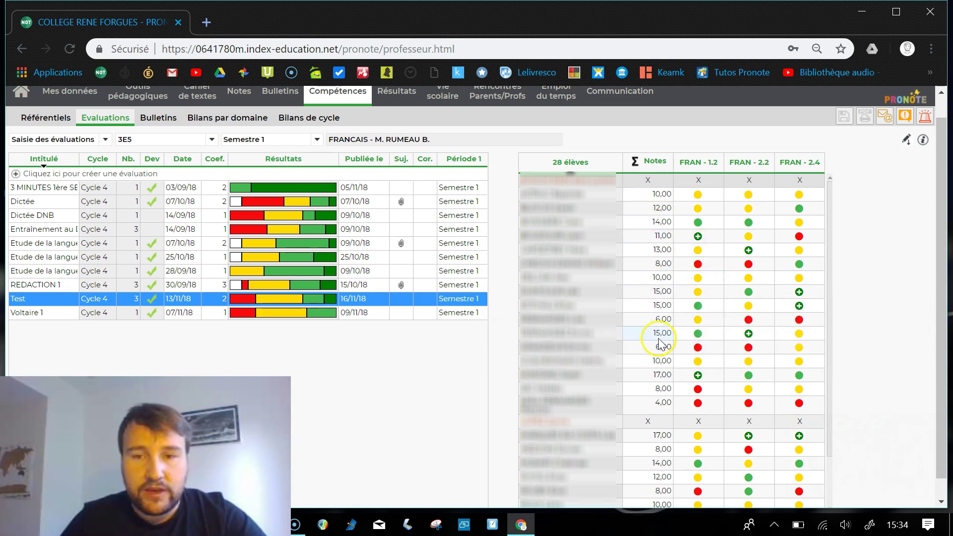
pyautogui.scroll(-1, 659, 352)
pyautogui.scroll(1, 650, 402)
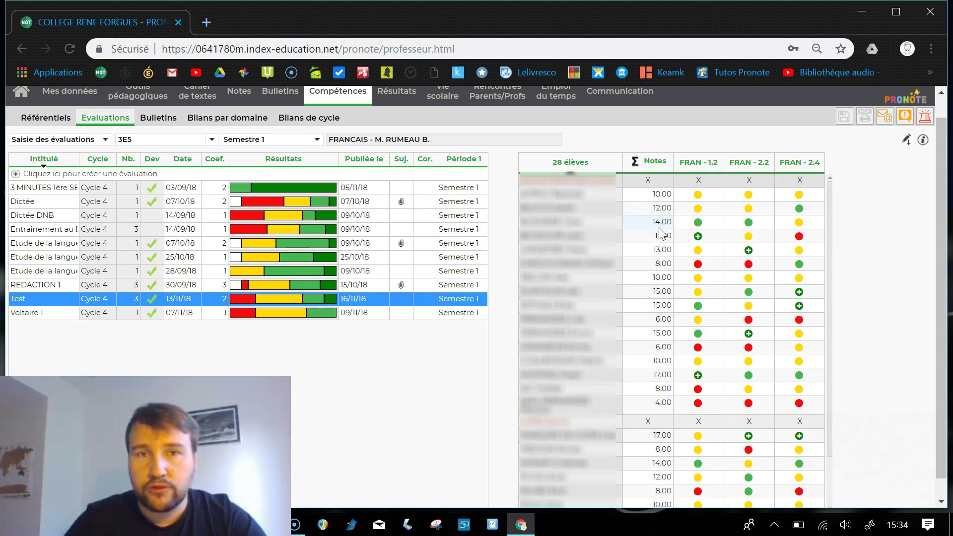
pyautogui.click(660, 194)
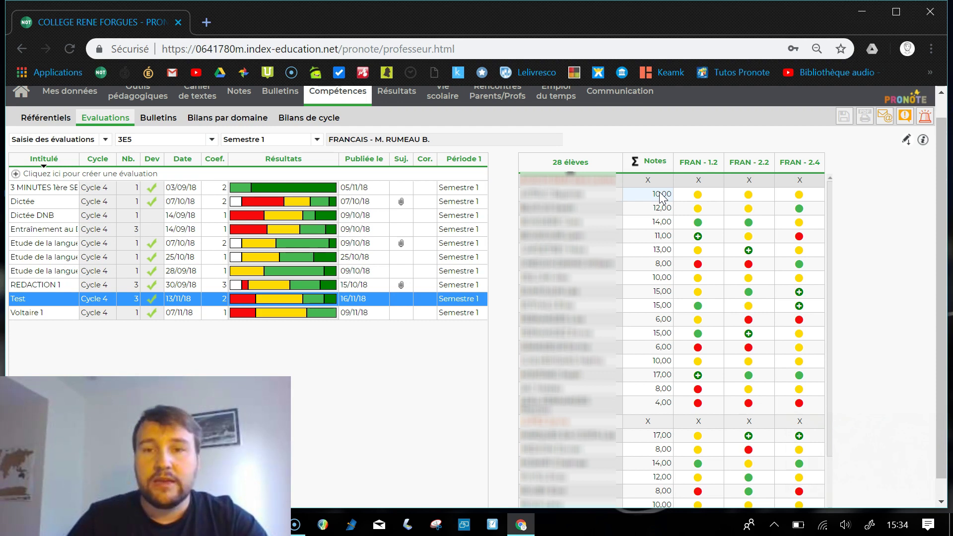
pyautogui.click(660, 222)
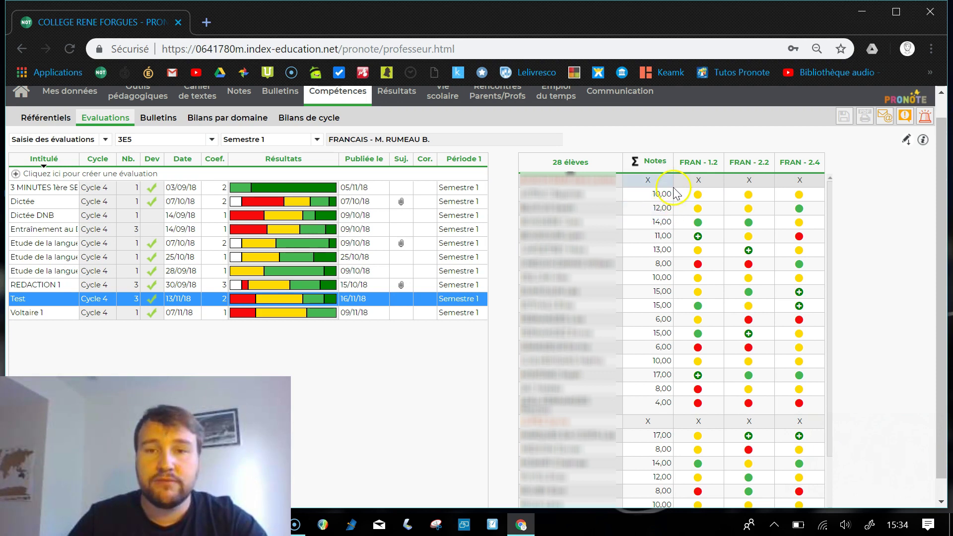
pyautogui.click(659, 226)
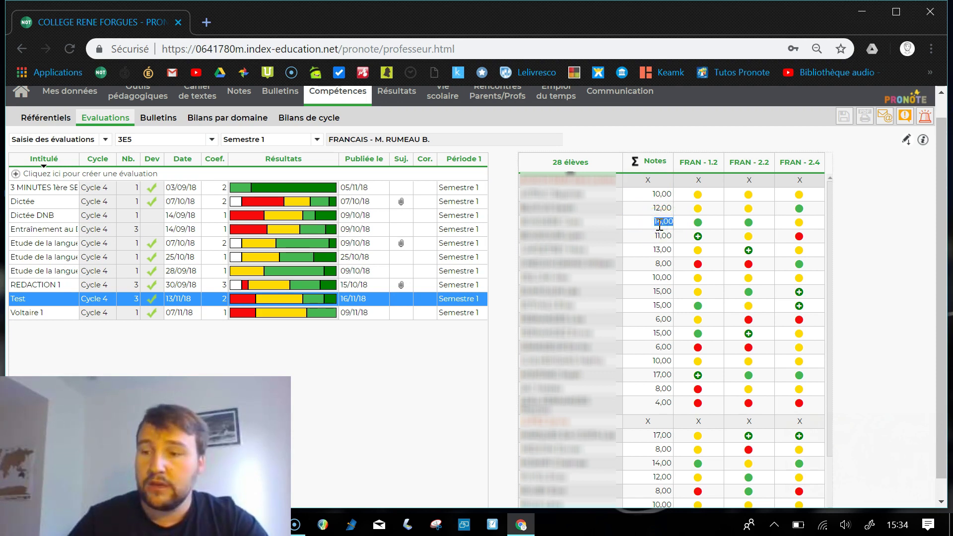
pyautogui.write('12')
pyautogui.press('Return')
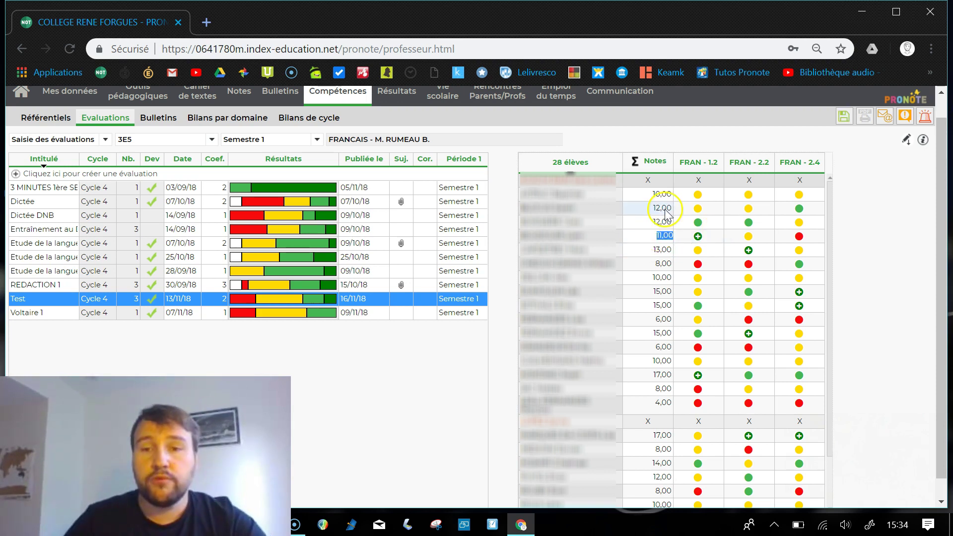
# Raise a student's computed 10,00 mark to 13,00
pyautogui.click(663, 278)
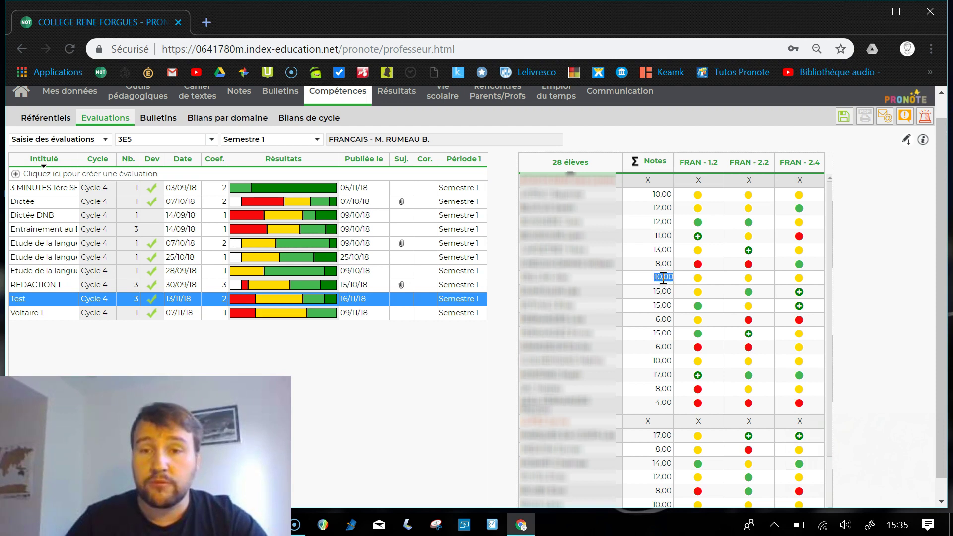
pyautogui.write('13')
pyautogui.press('Return')
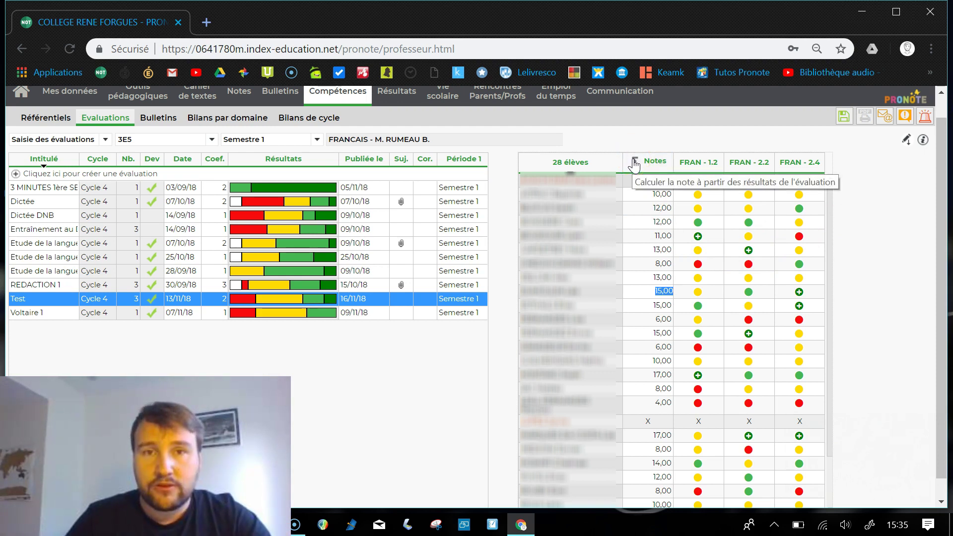
pyautogui.click(634, 163)
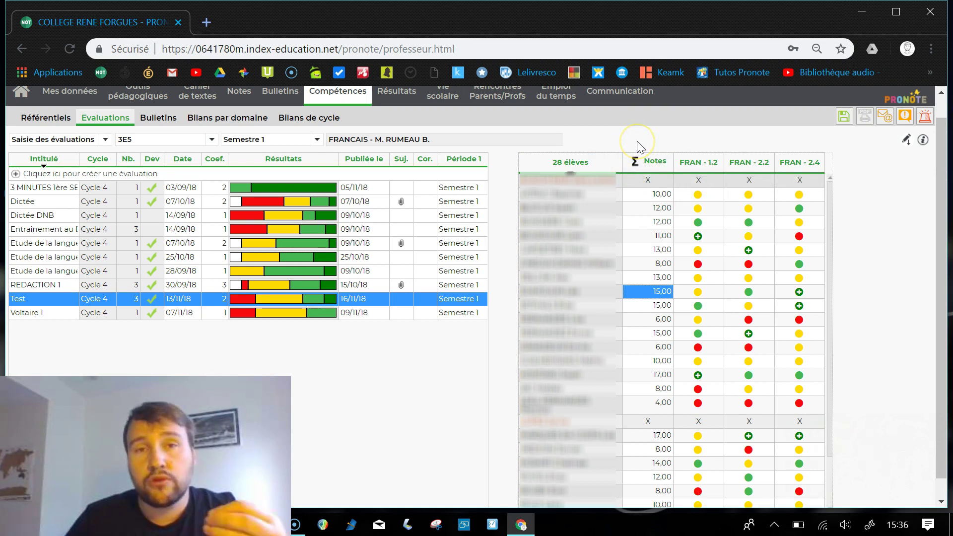
pyautogui.click(640, 147)
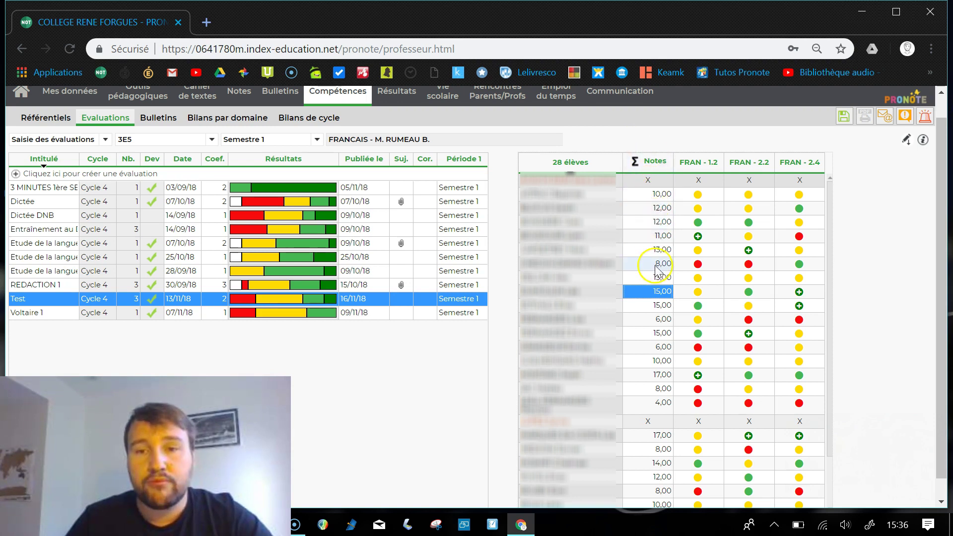
pyautogui.click(663, 309)
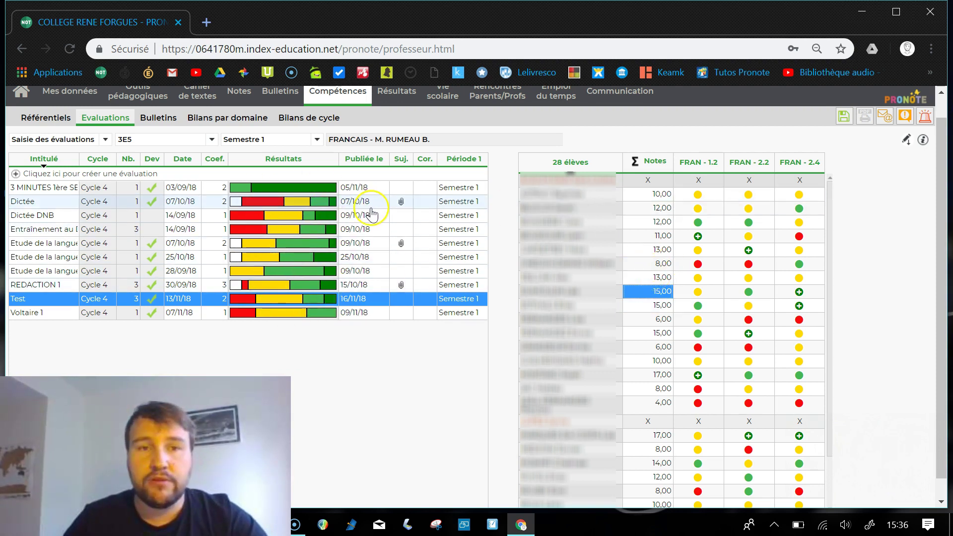
pyautogui.moveTo(336, 265)
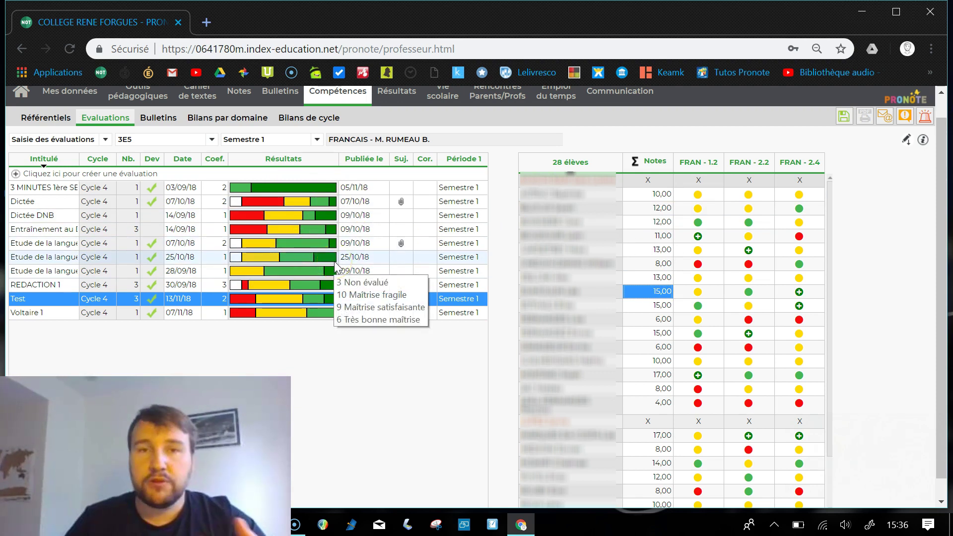